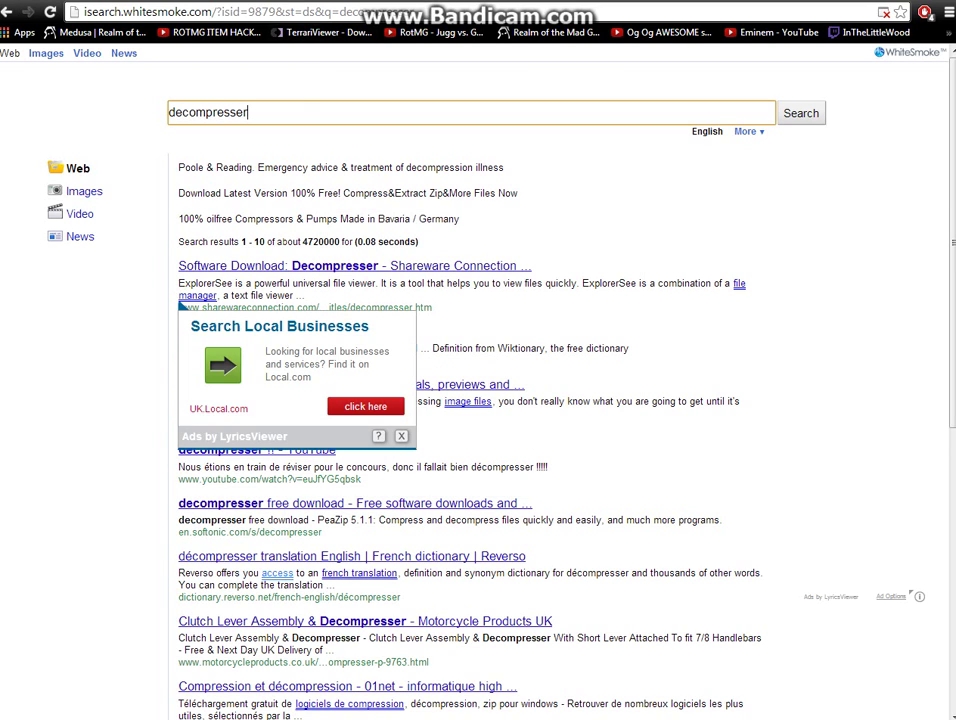
{"action": "key", "text": "super"}
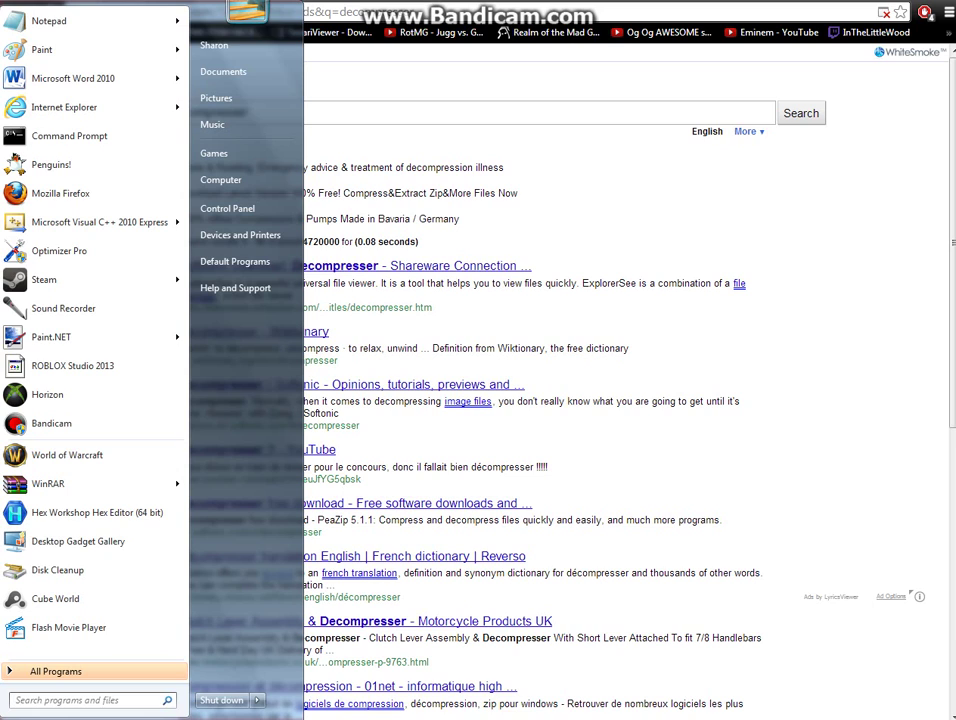
{"action": "left_click", "coordinate": [340, 12]}
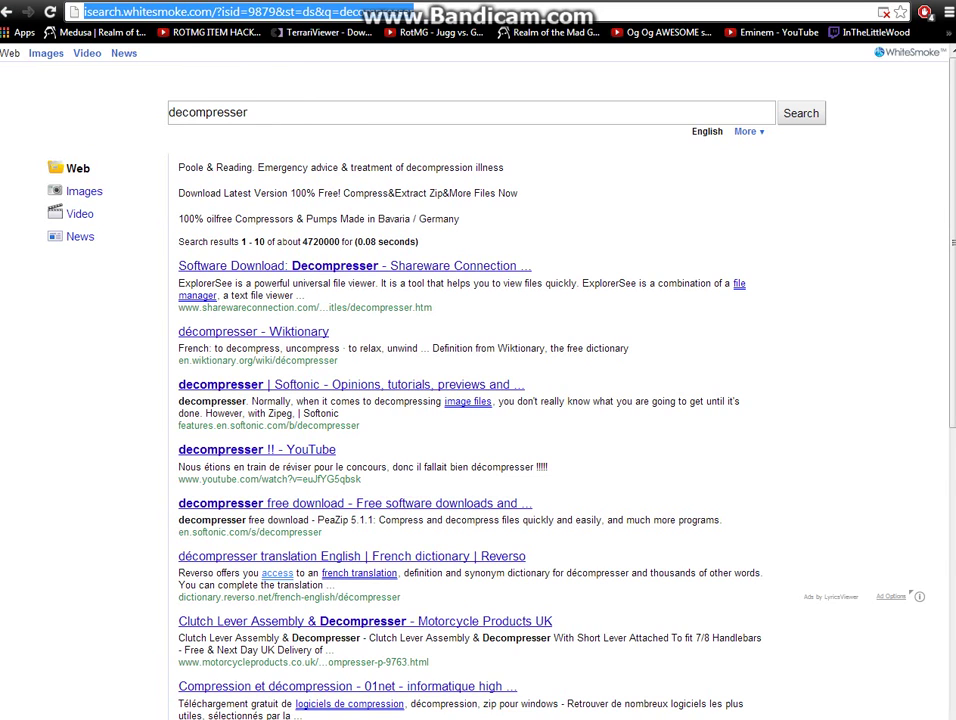
{"action": "key", "text": "super"}
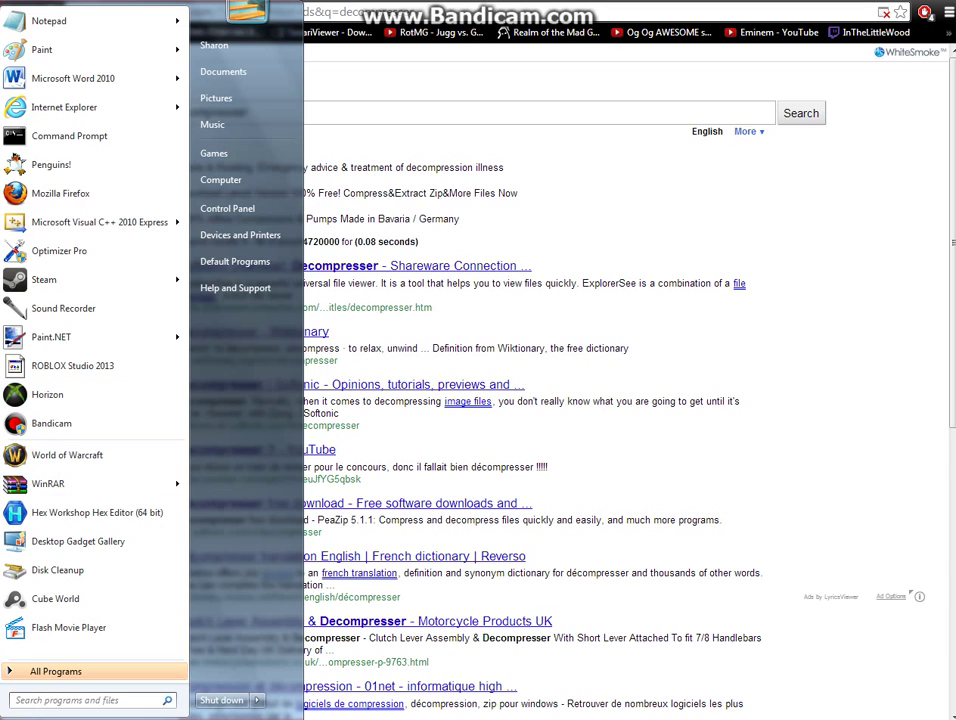
{"action": "key", "text": "Escape"}
{"action": "left_click_drag", "start_coordinate": [249, 112], "coordinate": [168, 112]}
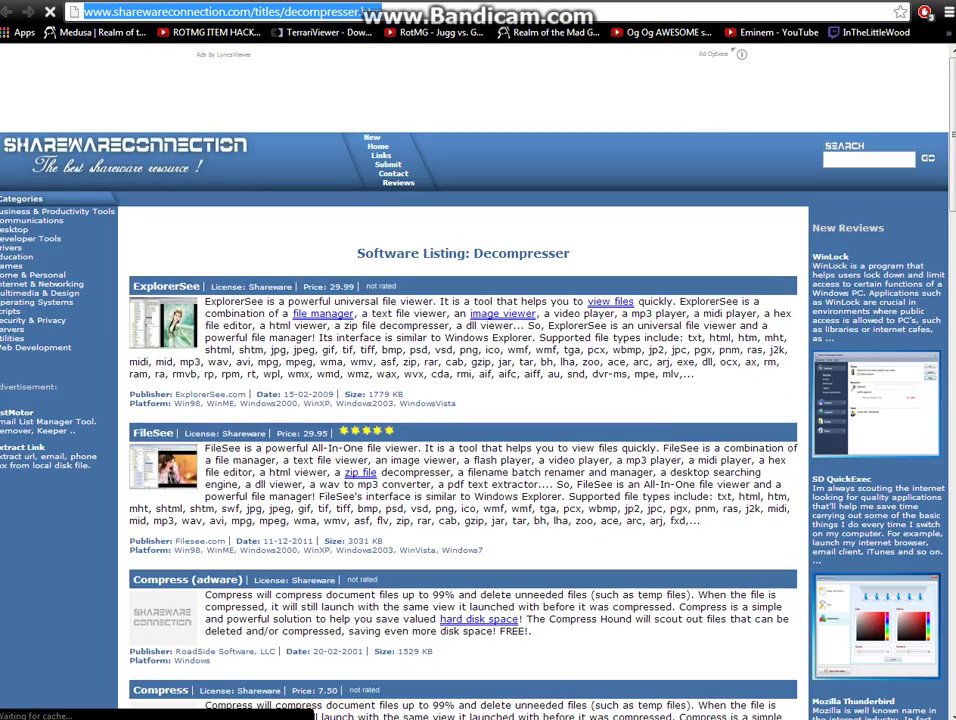
Examine the Decompresser software listing on the Shareware Connection page from start to end
{"action": "key", "text": "ctrl+minus"}
{"action": "scroll", "coordinate": [463, 400], "scroll_direction": "down", "scroll_amount": 4}
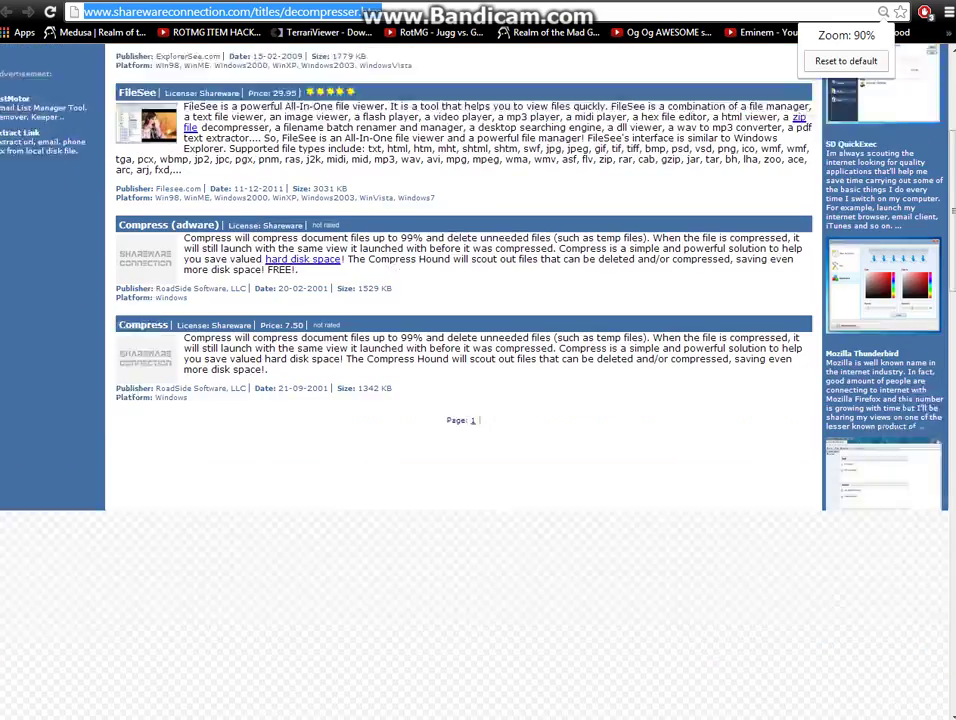
{"action": "scroll", "coordinate": [478, 400], "scroll_direction": "up", "scroll_amount": 5}
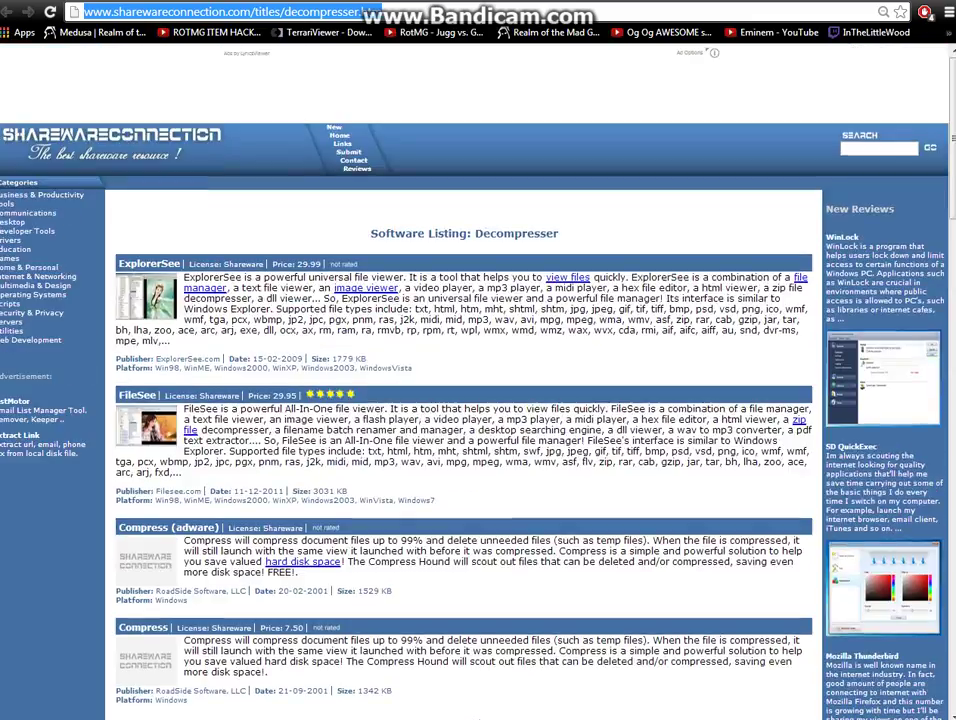
{"action": "scroll", "coordinate": [478, 400], "scroll_direction": "down", "scroll_amount": 5}
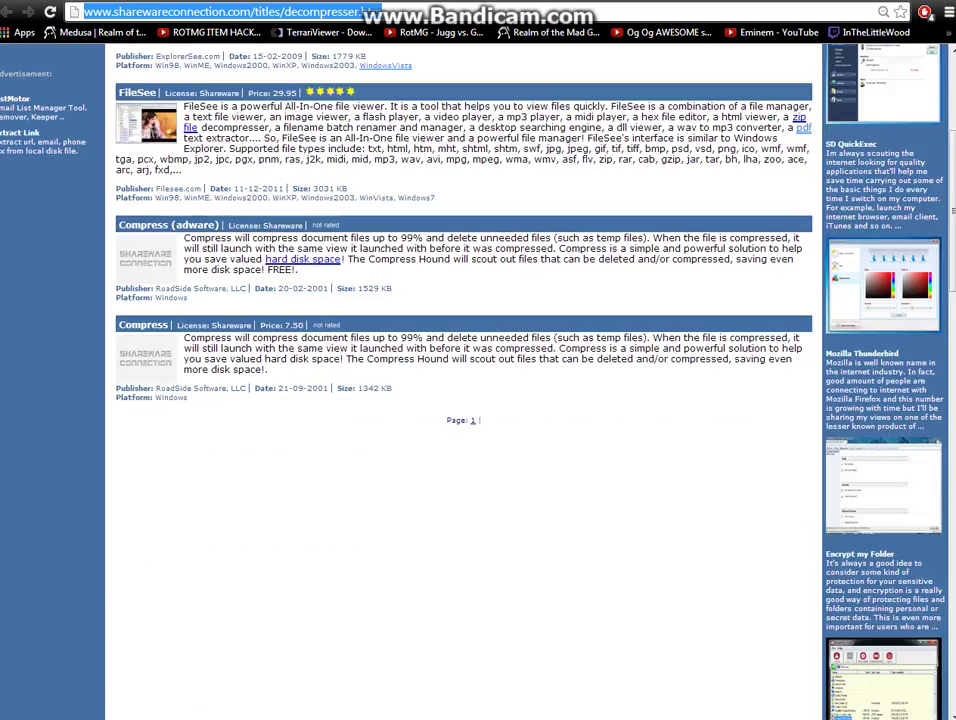
{"action": "scroll", "coordinate": [478, 400], "scroll_direction": "down", "scroll_amount": 5}
{"action": "scroll", "coordinate": [478, 400], "scroll_direction": "up", "scroll_amount": 8}
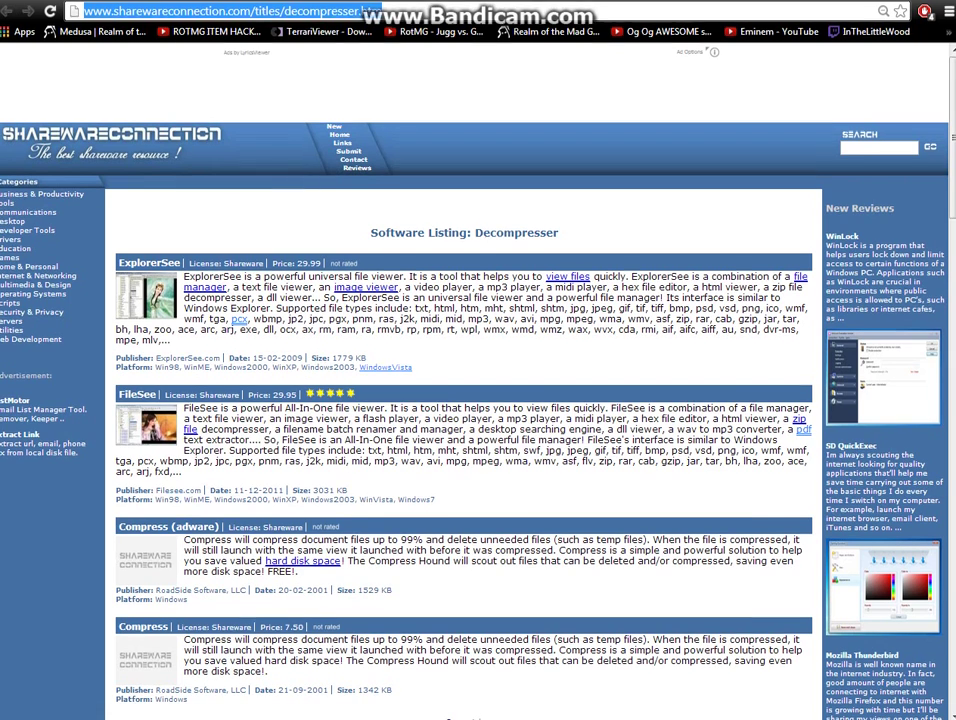
{"action": "key", "text": "F11"}
{"action": "key", "text": "alt+Left"}
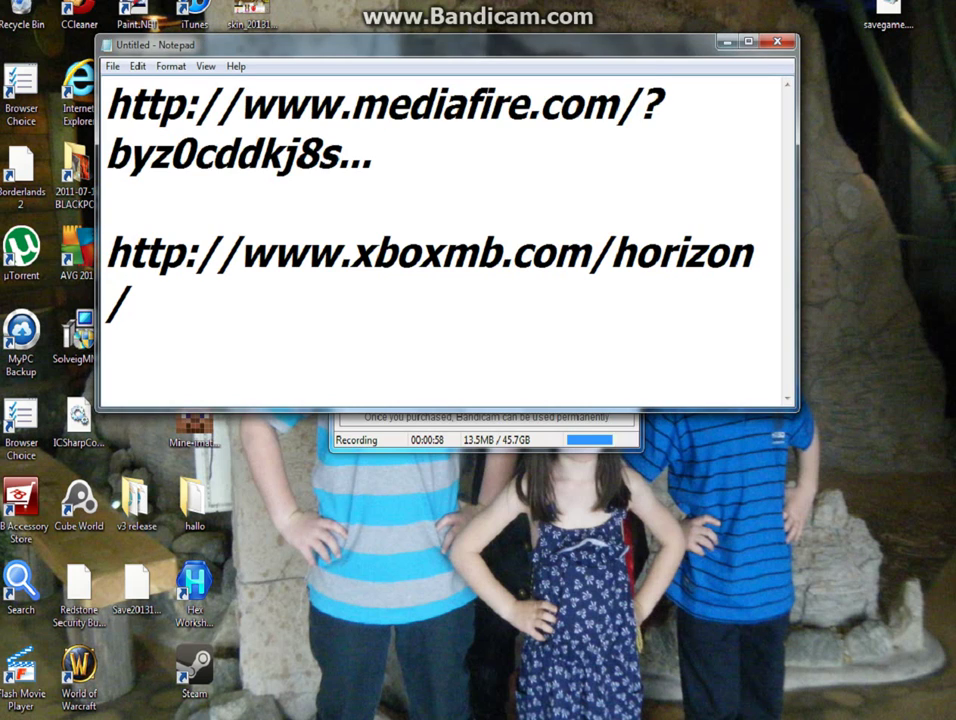
Highlight the MediaFire download link in the Notepad notes
{"action": "left_click", "coordinate": [530, 252]}
{"action": "left_click_drag", "start_coordinate": [530, 252], "coordinate": [441, 104]}
{"action": "left_click", "coordinate": [374, 154]}
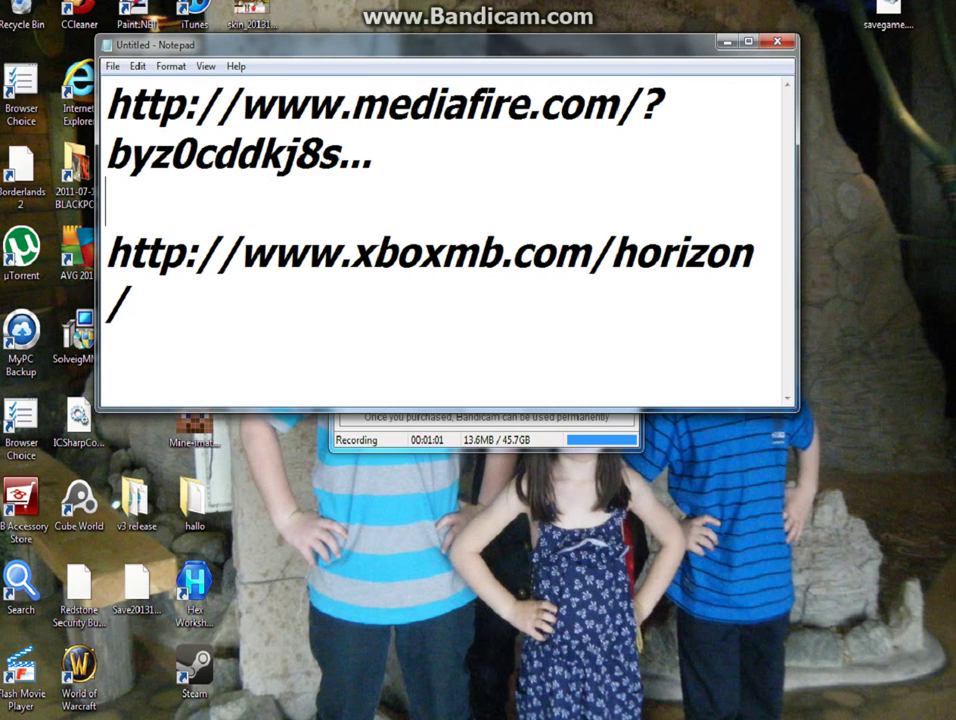
{"action": "left_click_drag", "start_coordinate": [374, 154], "coordinate": [106, 104]}
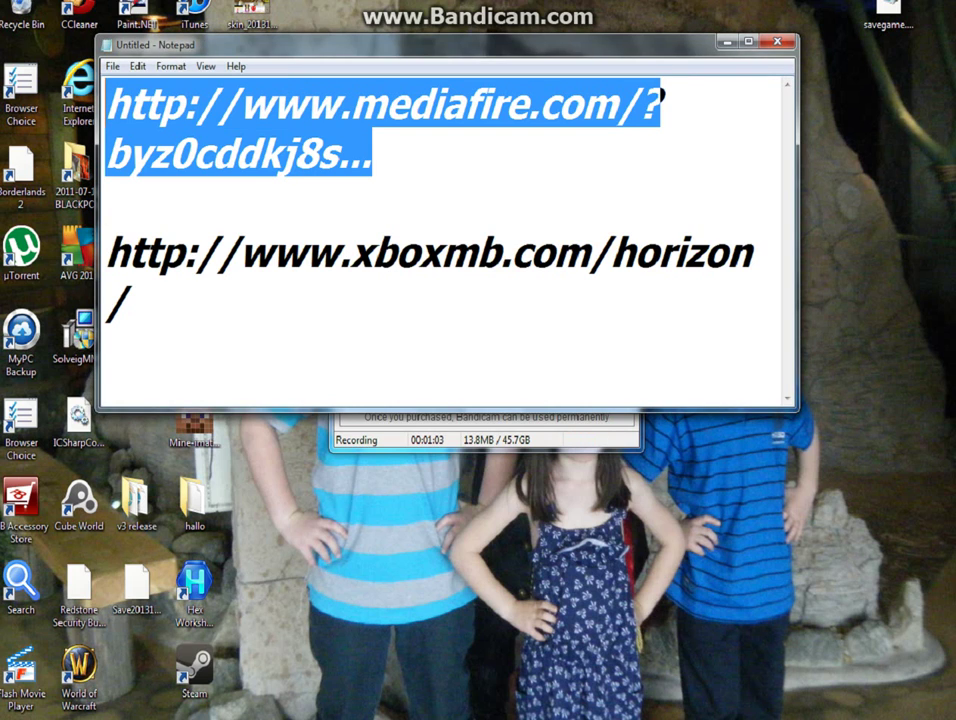
Minimise Notepad and launch Horizon
{"action": "left_click", "coordinate": [726, 41]}
{"action": "key", "text": "super"}
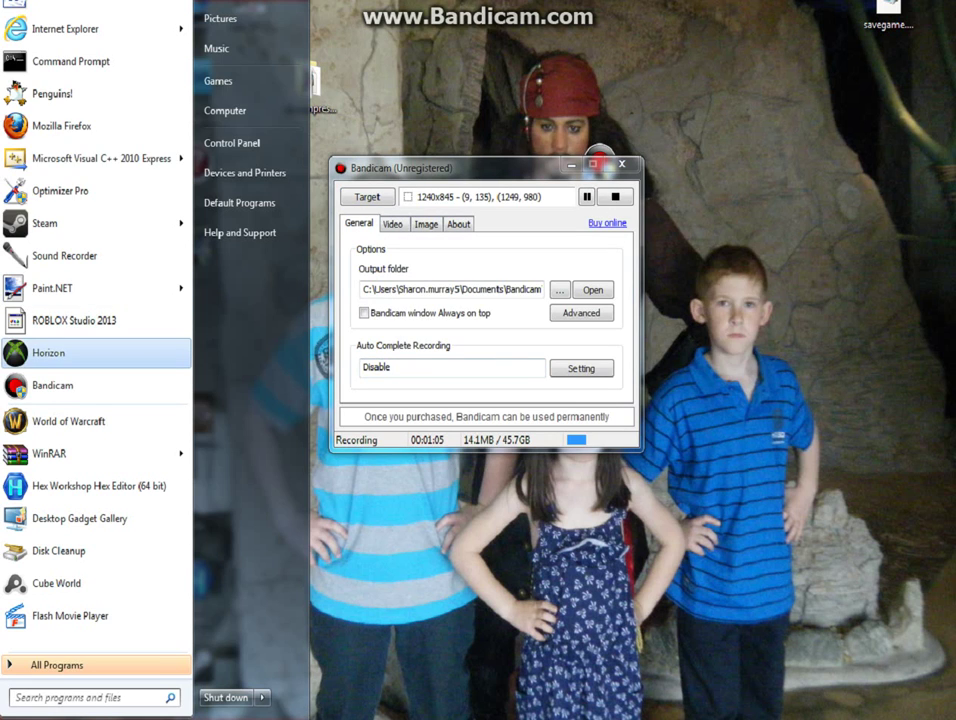
{"action": "left_click", "coordinate": [136, 352]}
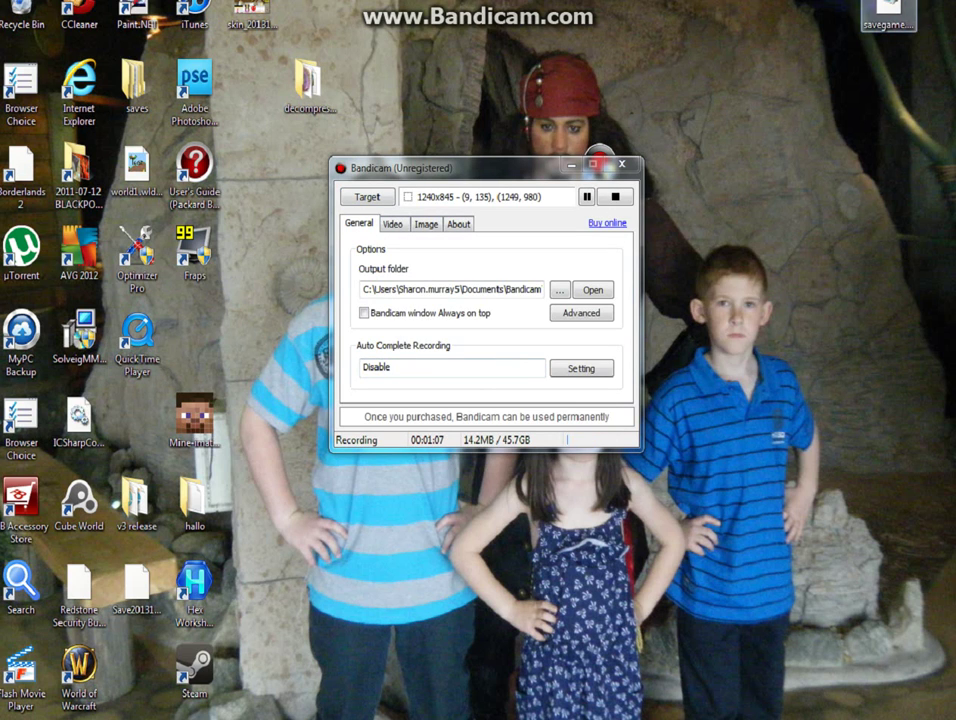
Delete the existing savegame.dat file from the desktop
{"action": "left_click_drag", "start_coordinate": [886, 12], "coordinate": [830, 172]}
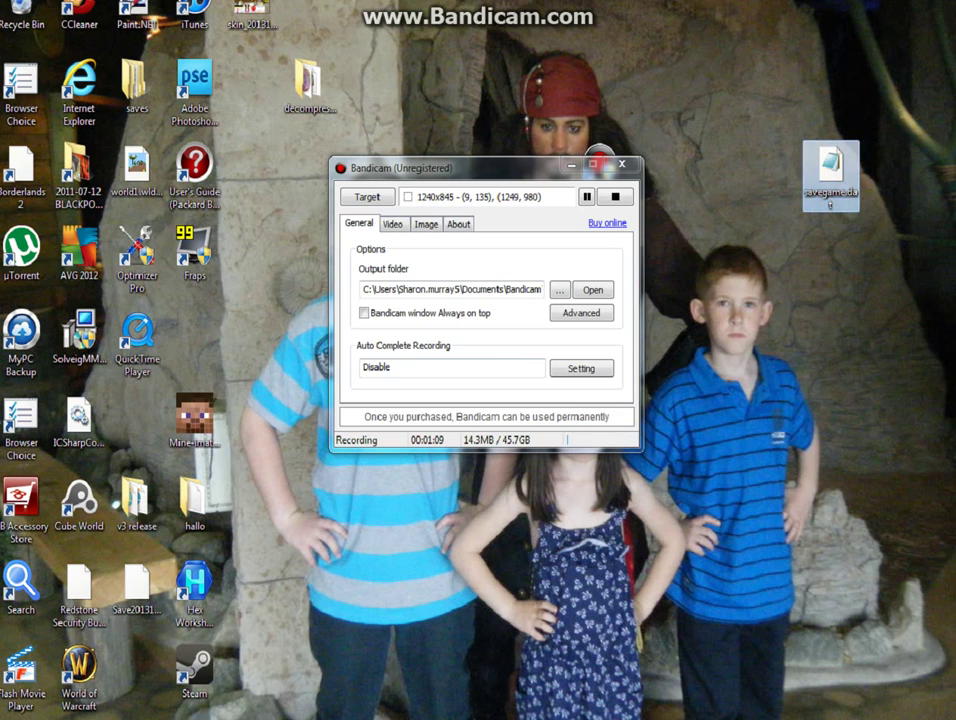
{"action": "key", "text": "Delete"}
{"action": "key", "text": "Escape"}
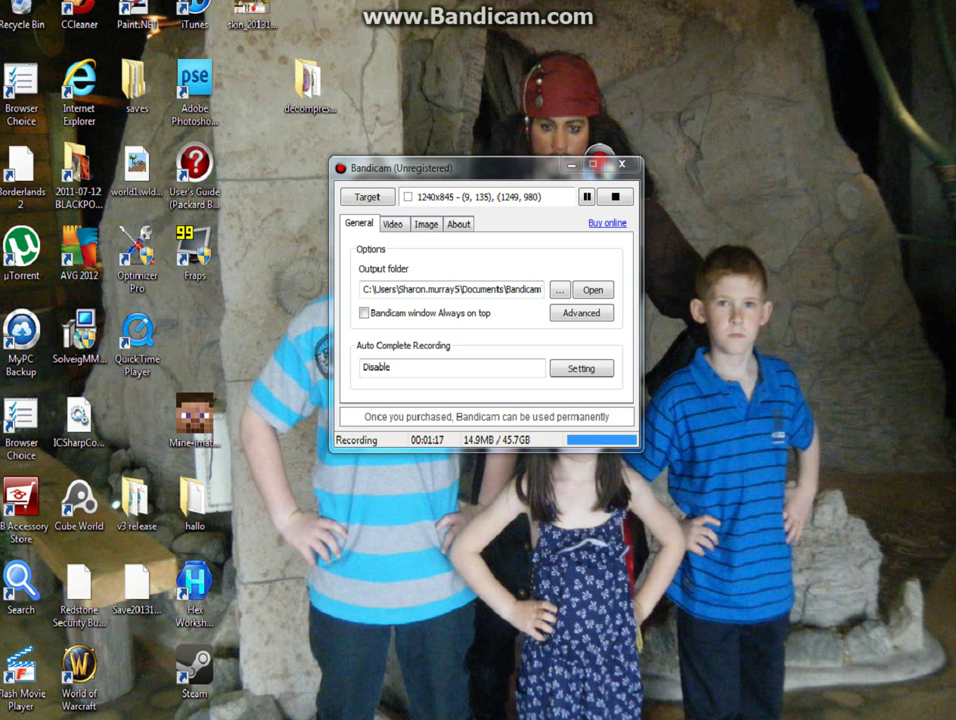
Move the Bandicam window clear of the Horizon splash screen and bring Horizon to the front
{"action": "left_click_drag", "start_coordinate": [545, 167], "coordinate": [585, 264]}
{"action": "mouse_move", "coordinate": [600, 168]}
{"action": "left_mouse_down"}
{"action": "mouse_move", "coordinate": [597, 223]}
{"action": "mouse_move", "coordinate": [640, 80]}
{"action": "mouse_move", "coordinate": [600, 168]}
{"action": "left_mouse_up"}
{"action": "left_click_drag", "start_coordinate": [757, 104], "coordinate": [764, 153]}
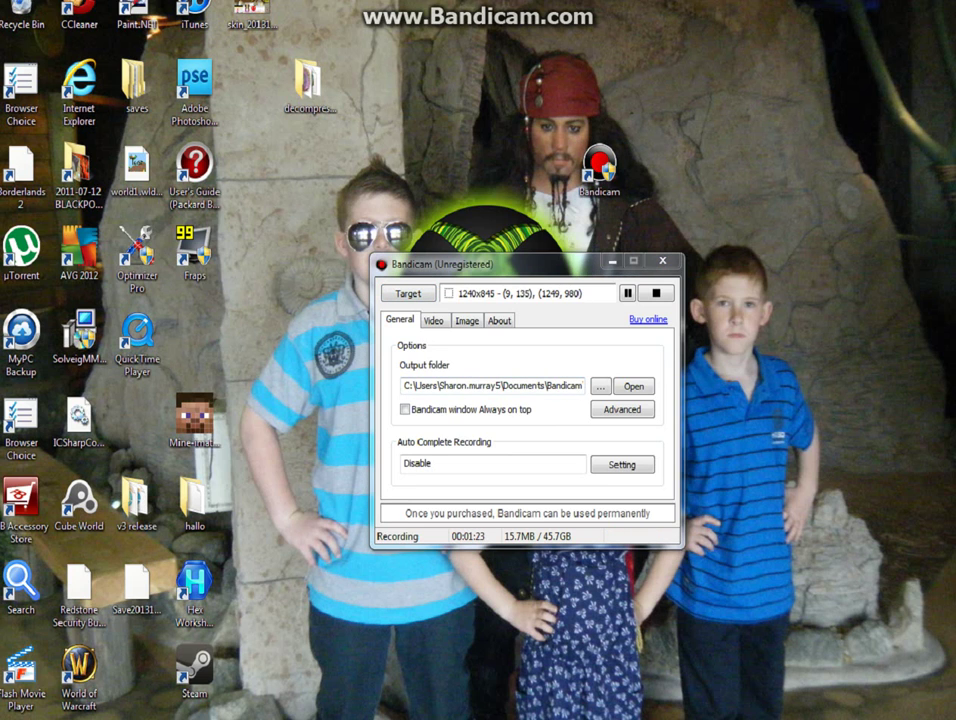
{"action": "key", "text": "alt+Tab"}
{"action": "key", "text": "super+Down"}
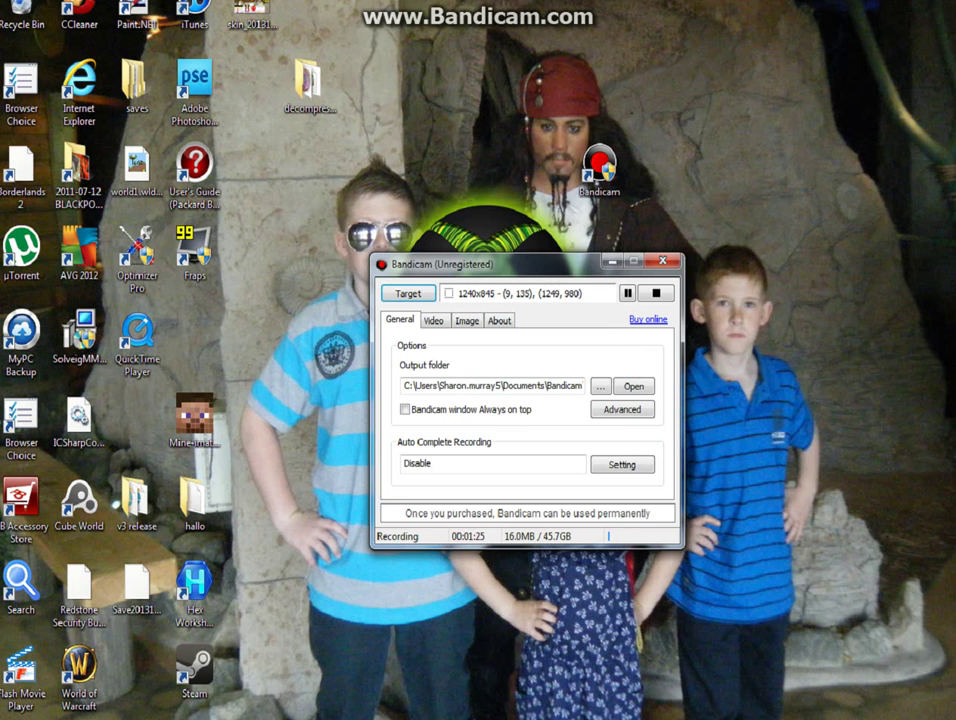
{"action": "key", "text": "alt+Tab"}
{"action": "left_click", "coordinate": [128, 303]}
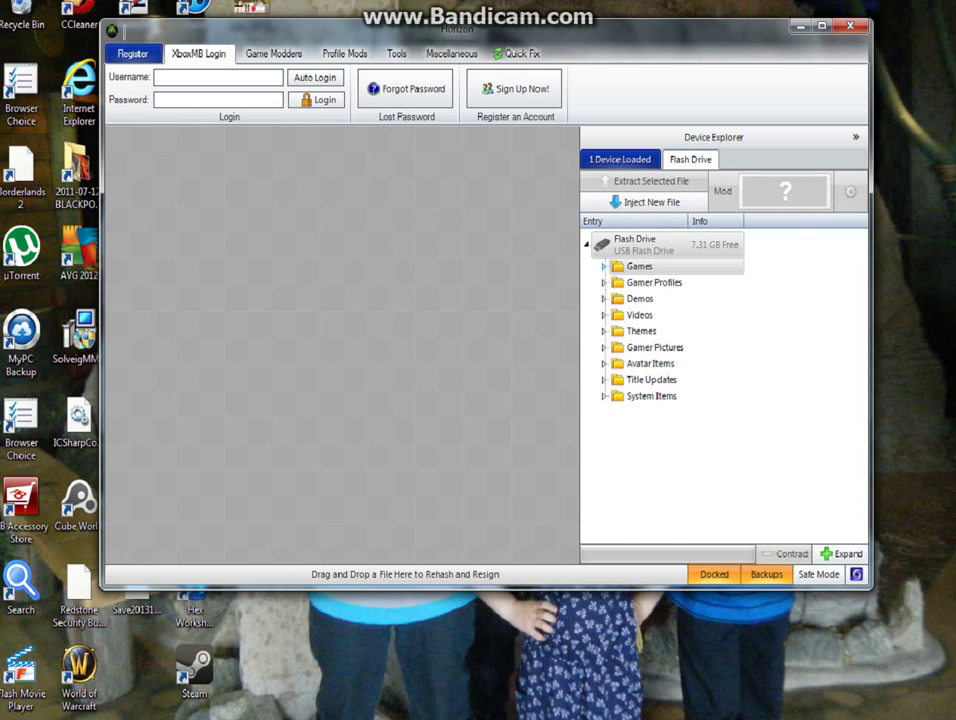
Open the 1qwwer saved game from the Minecraft entry under the flash drive's Games folder
{"action": "left_click", "coordinate": [604, 266]}
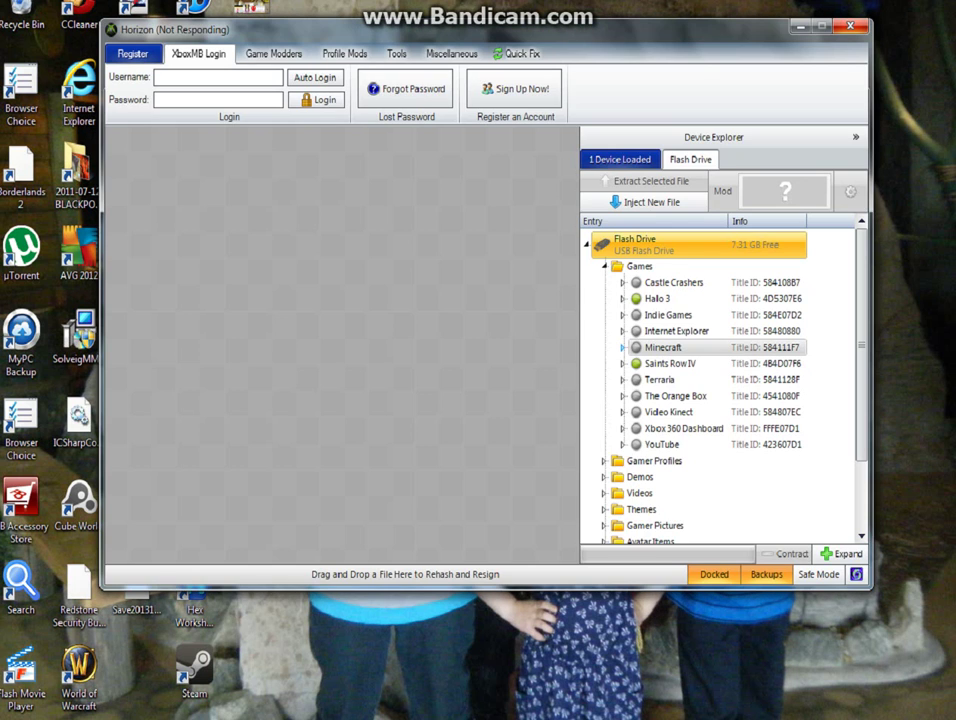
{"action": "left_click_drag", "start_coordinate": [480, 29], "coordinate": [462, 16]}
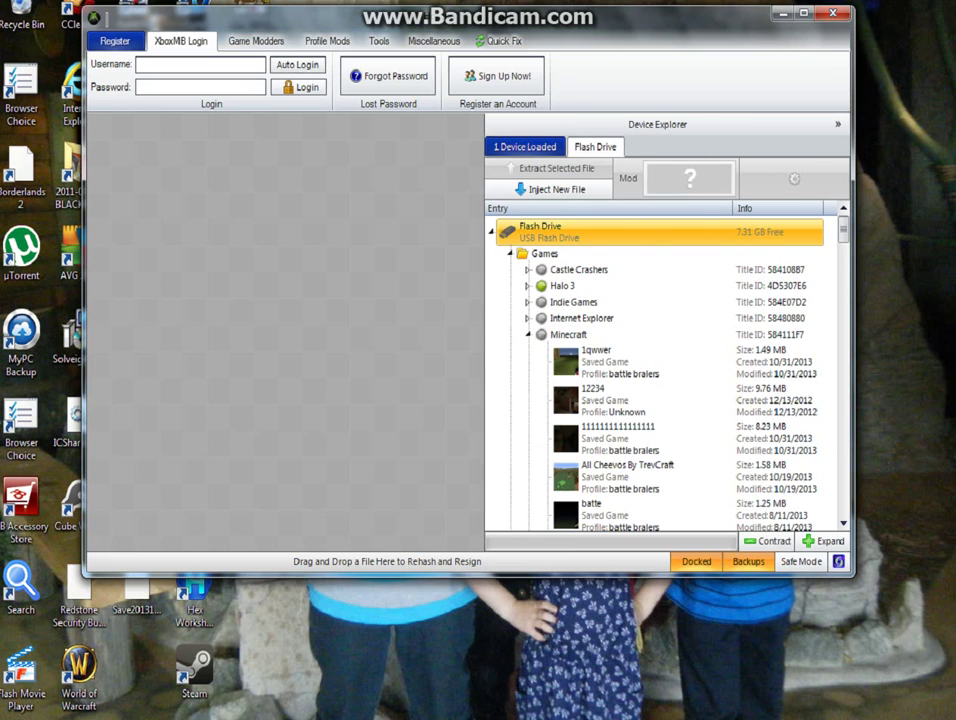
{"action": "left_click", "coordinate": [640, 361]}
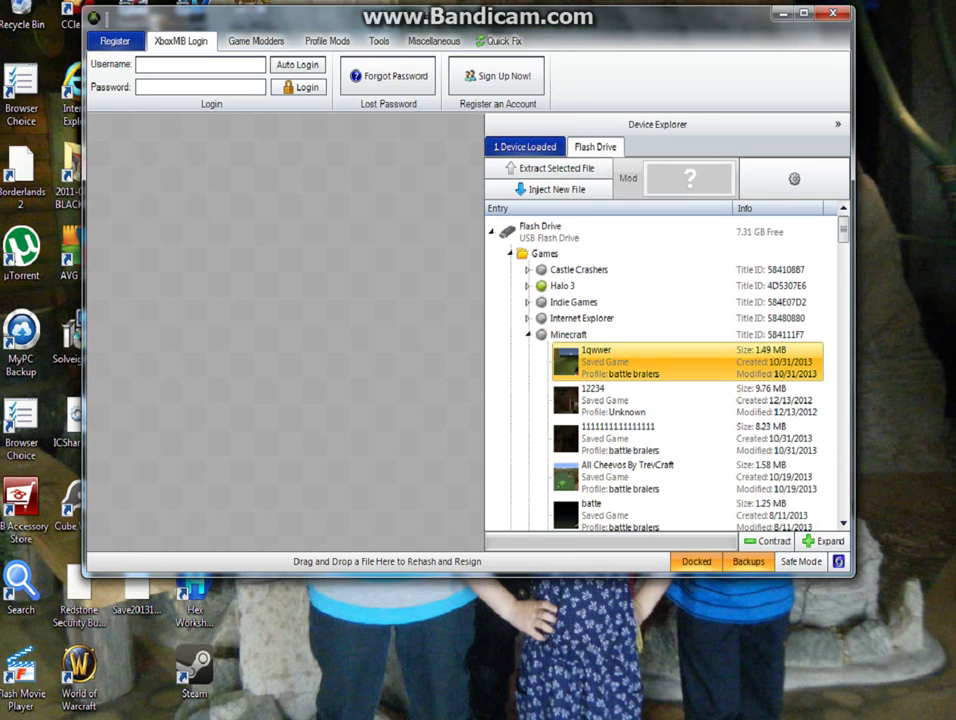
{"action": "double_click", "coordinate": [600, 361]}
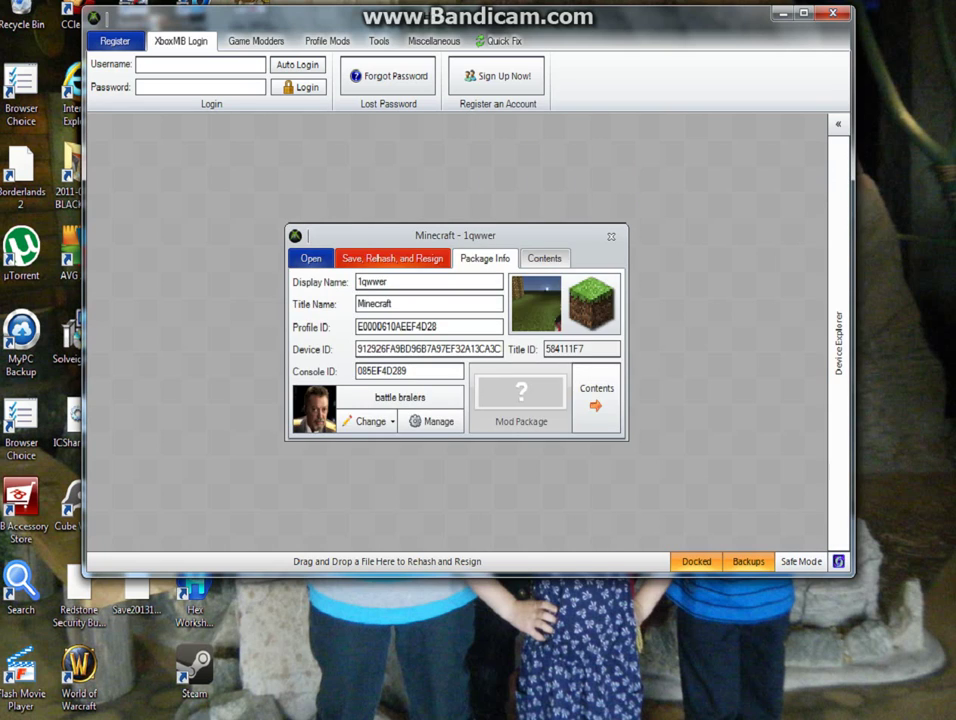
Extract savegame.dat from the 1qwwer package contents to the desktop, and minimise Horizon and Bandicam
{"action": "left_click", "coordinate": [544, 258]}
{"action": "right_click", "coordinate": [431, 298]}
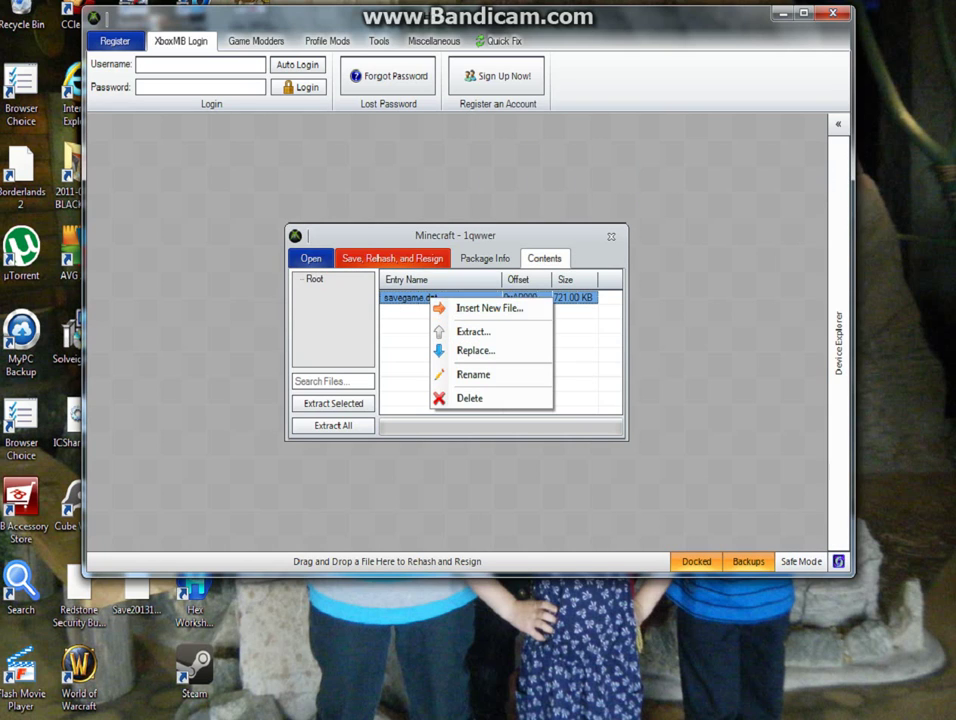
{"action": "left_click", "coordinate": [473, 331]}
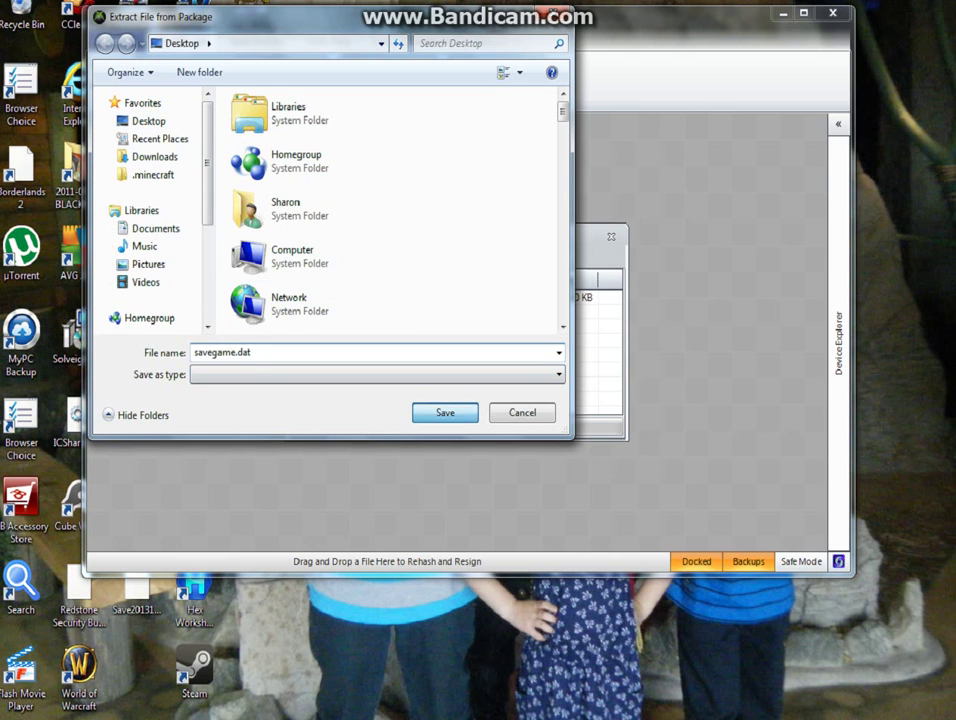
{"action": "key", "text": "Return"}
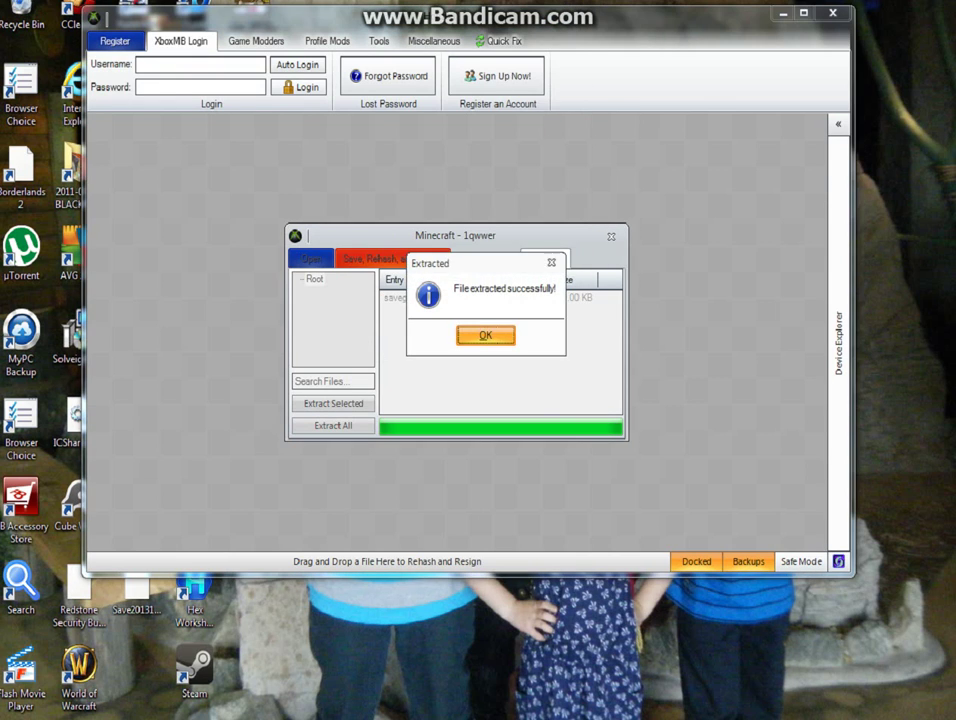
{"action": "key", "text": "Return"}
{"action": "left_click", "coordinate": [783, 14]}
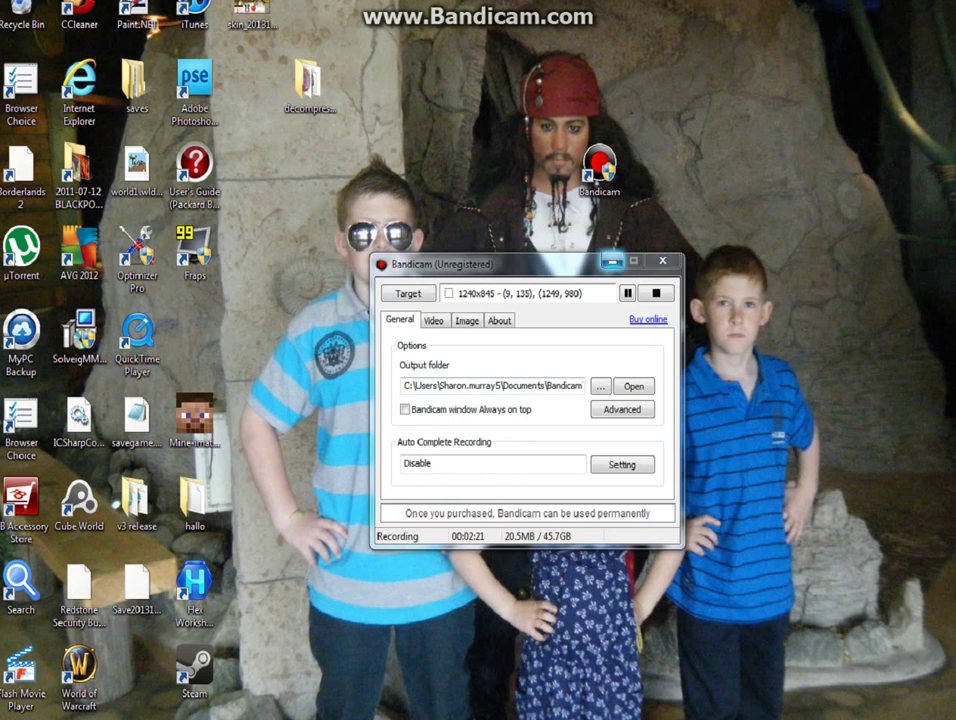
{"action": "left_click", "coordinate": [612, 261]}
{"action": "right_click", "coordinate": [431, 104]}
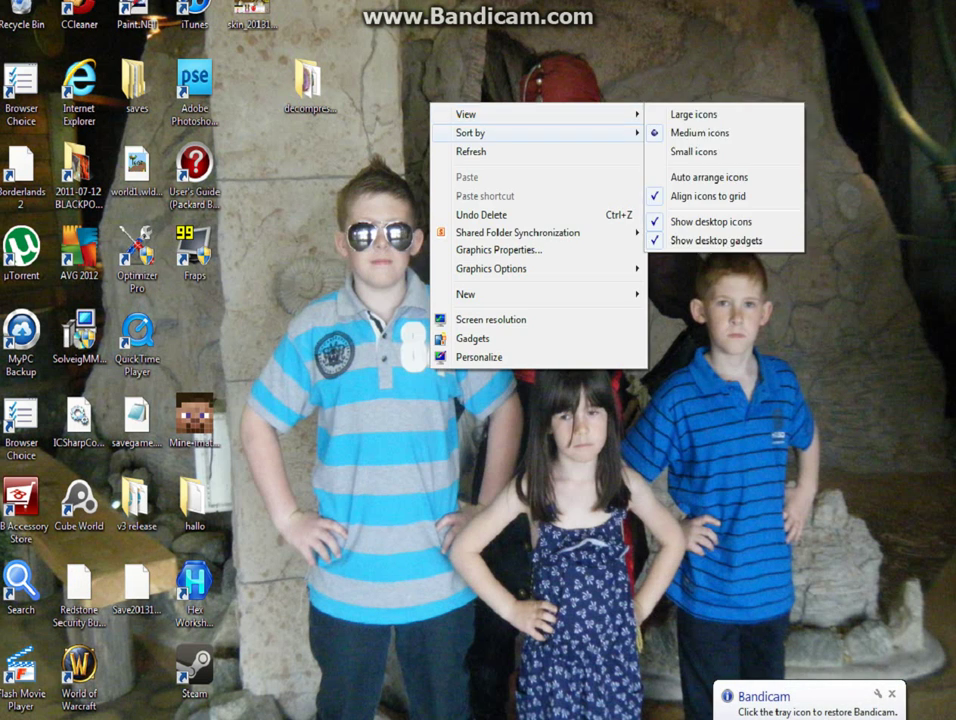
{"action": "mouse_move", "coordinate": [540, 294]}
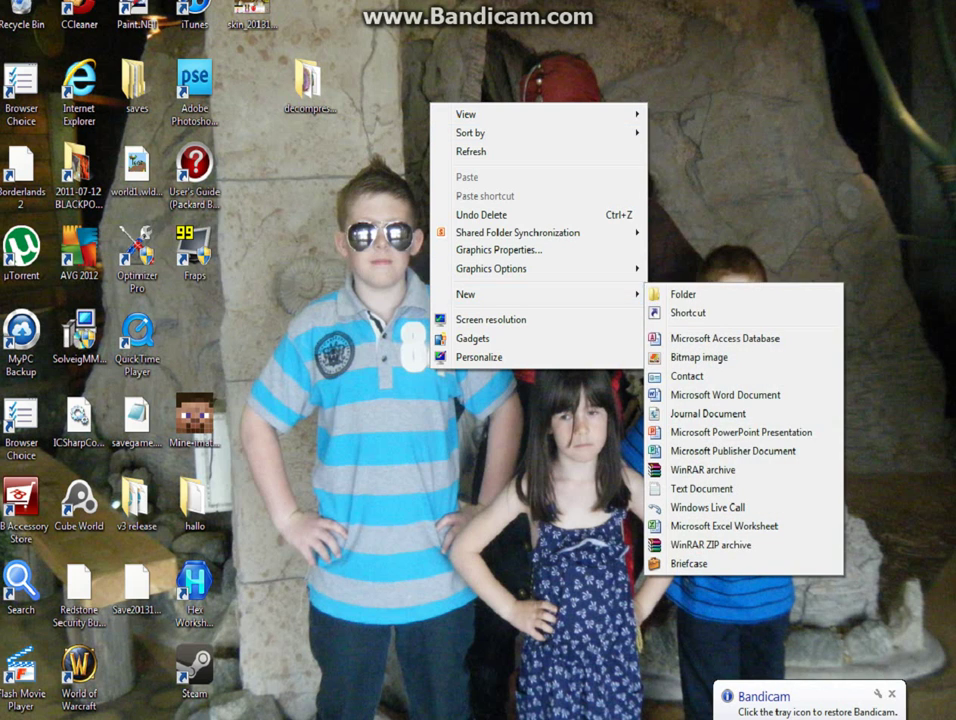
{"action": "double_click", "coordinate": [307, 85]}
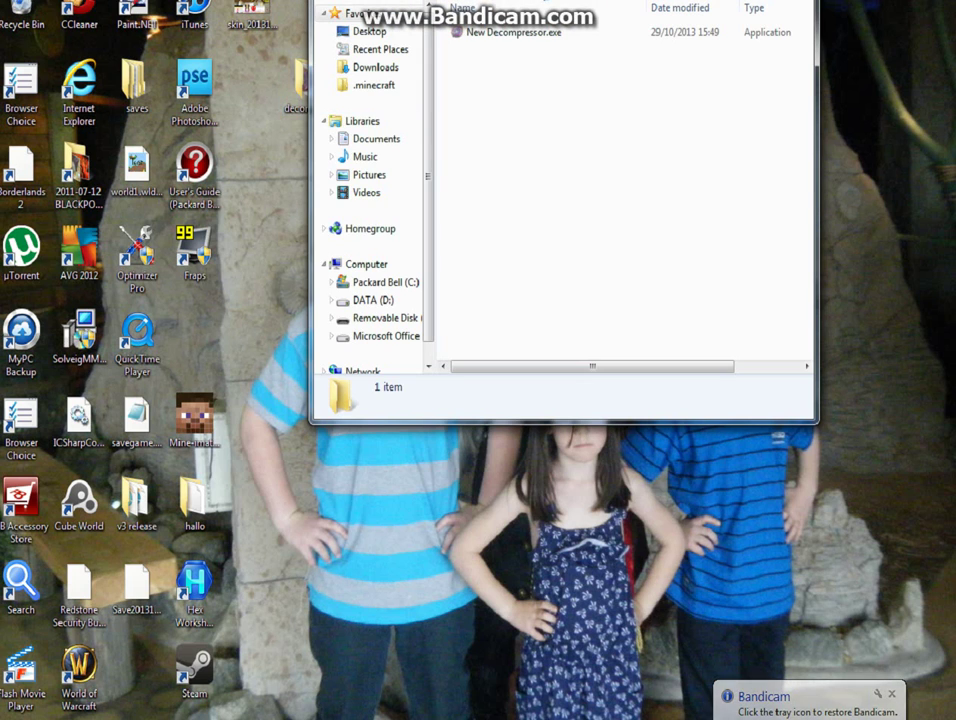
{"action": "key", "text": "alt+F4"}
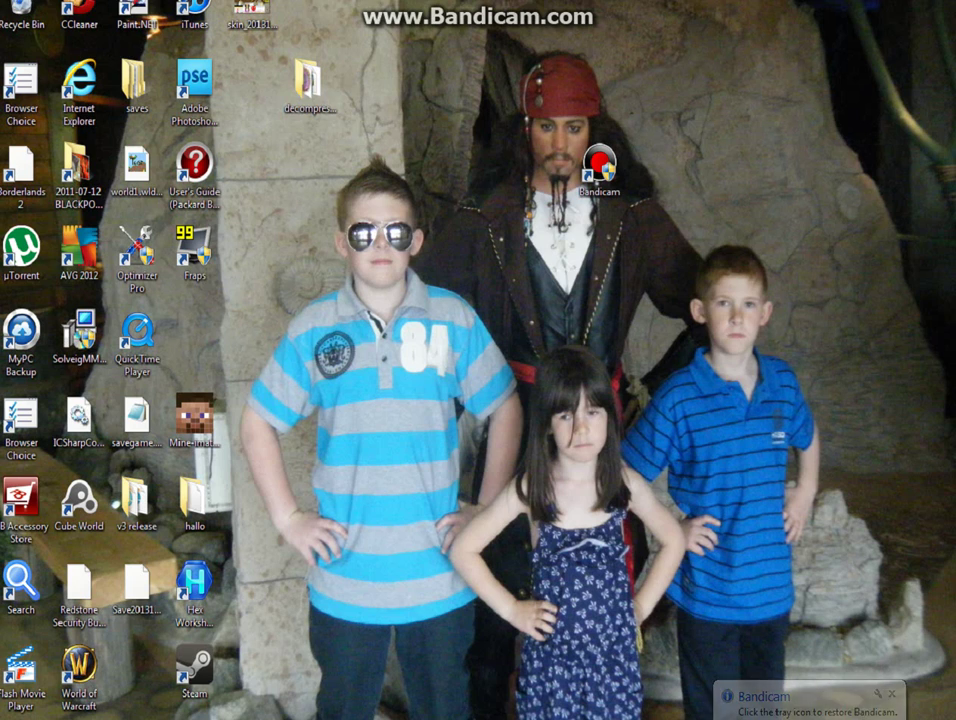
Place the decompresser folder in the middle of the desktop and move the extracted savegame.dat into it
{"action": "left_click_drag", "start_coordinate": [307, 82], "coordinate": [538, 328]}
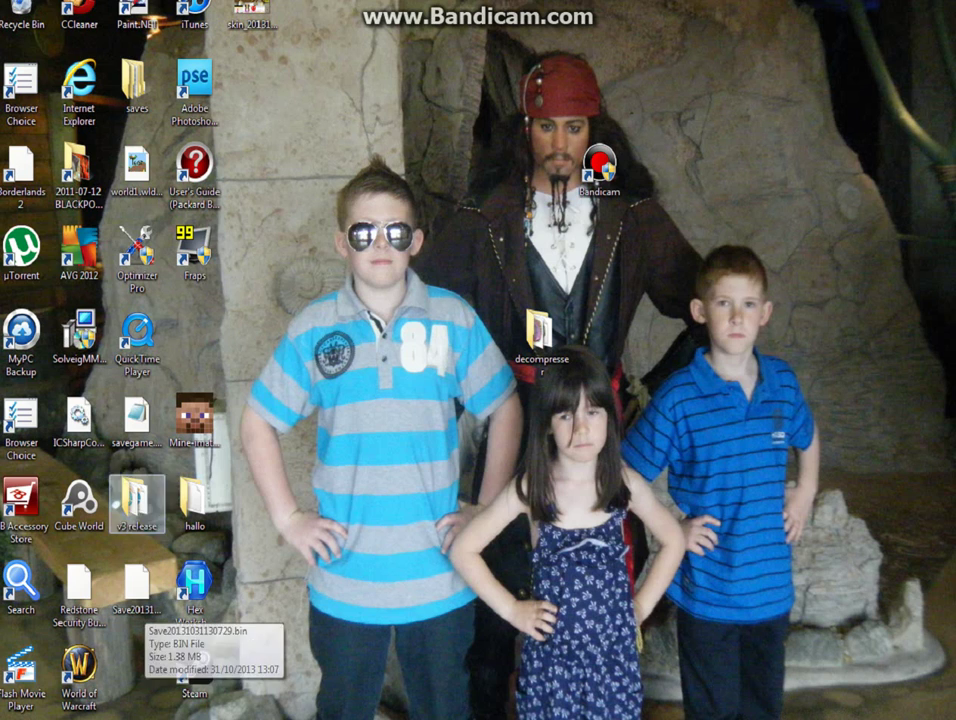
{"action": "left_click_drag", "start_coordinate": [137, 415], "coordinate": [426, 335]}
{"action": "left_click_drag", "start_coordinate": [393, 401], "coordinate": [545, 338]}
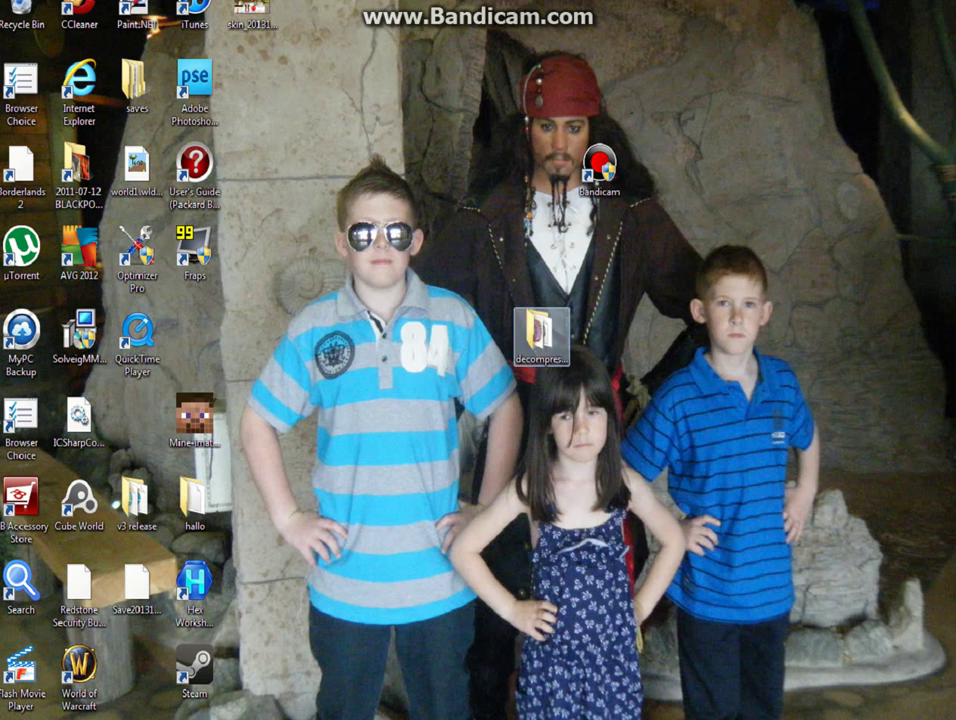
Run New Decompressor.exe from the decompresser folder and load savegame.dat without creating a backup
{"action": "double_click", "coordinate": [542, 336]}
{"action": "left_click", "coordinate": [513, 32]}
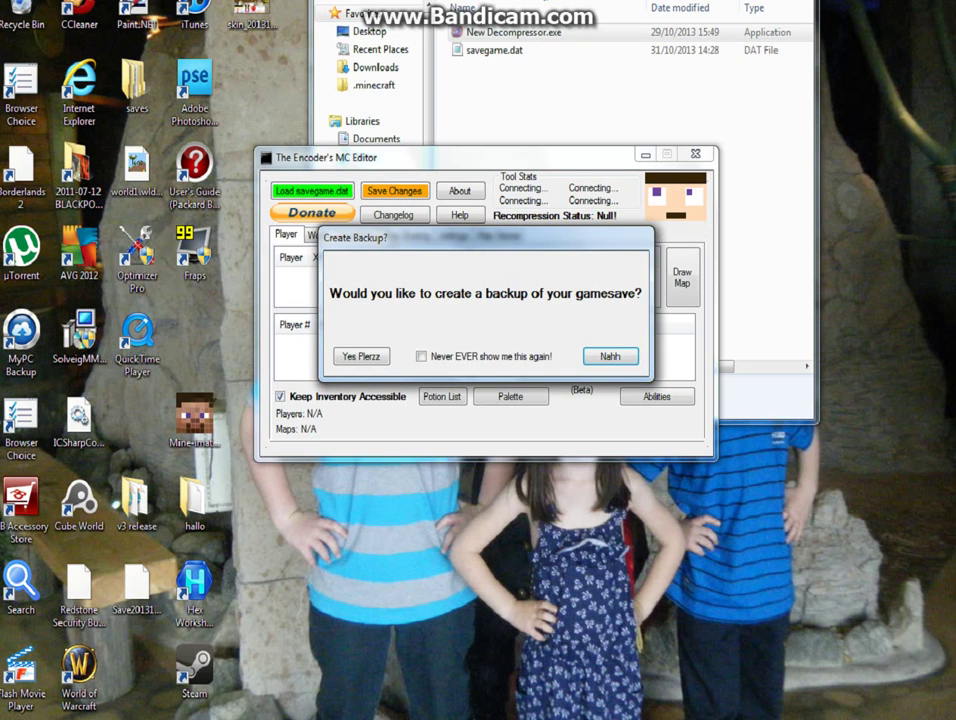
{"action": "key", "text": "Return"}
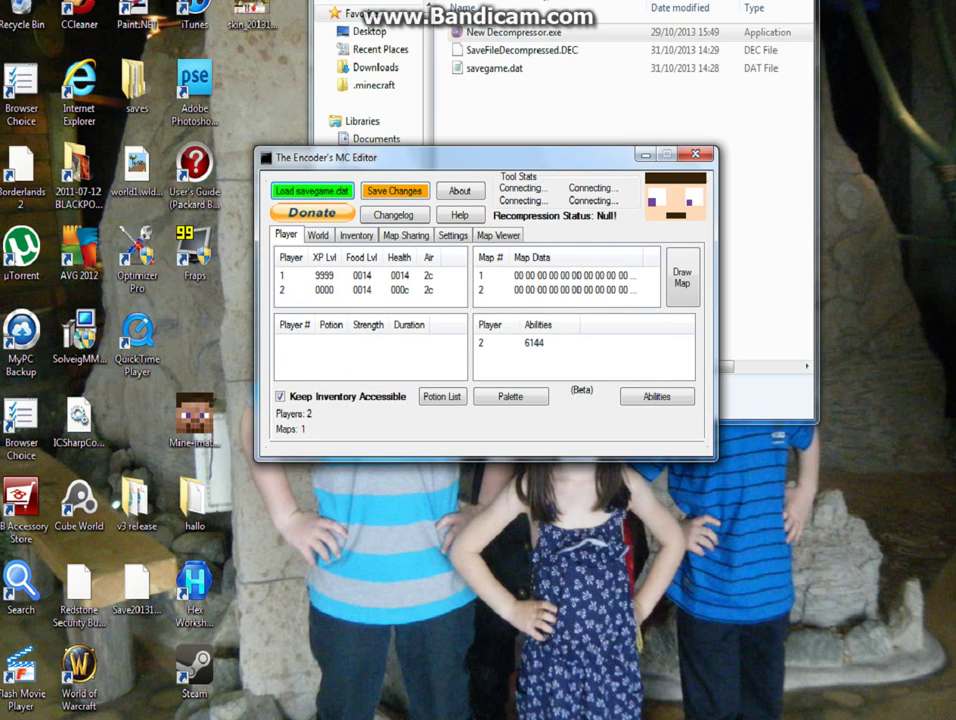
Check the inventory data and remove the creative flag from the loaded world
{"action": "left_click", "coordinate": [356, 234]}
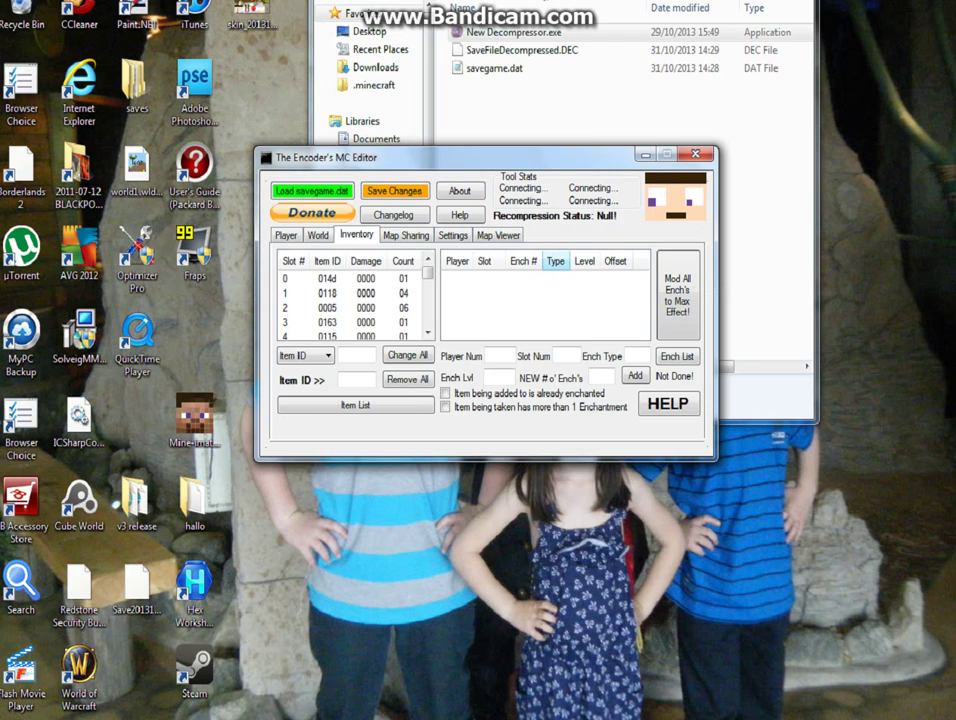
{"action": "mouse_move", "coordinate": [570, 261]}
{"action": "left_mouse_down"}
{"action": "mouse_move", "coordinate": [555, 261]}
{"action": "mouse_move", "coordinate": [577, 261]}
{"action": "left_mouse_up"}
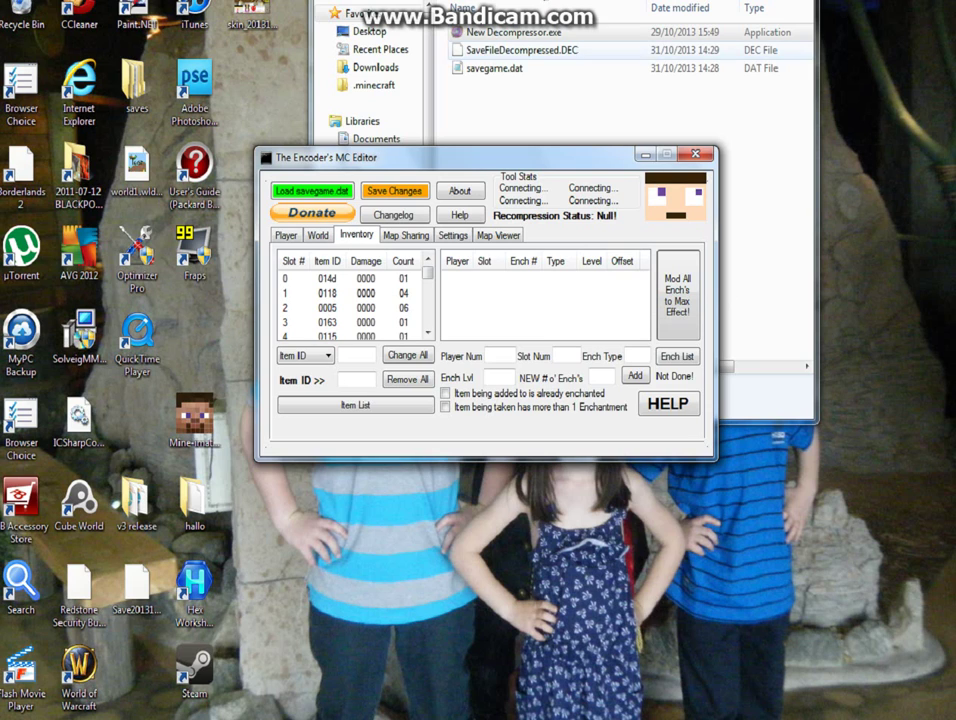
{"action": "left_click", "coordinate": [317, 235]}
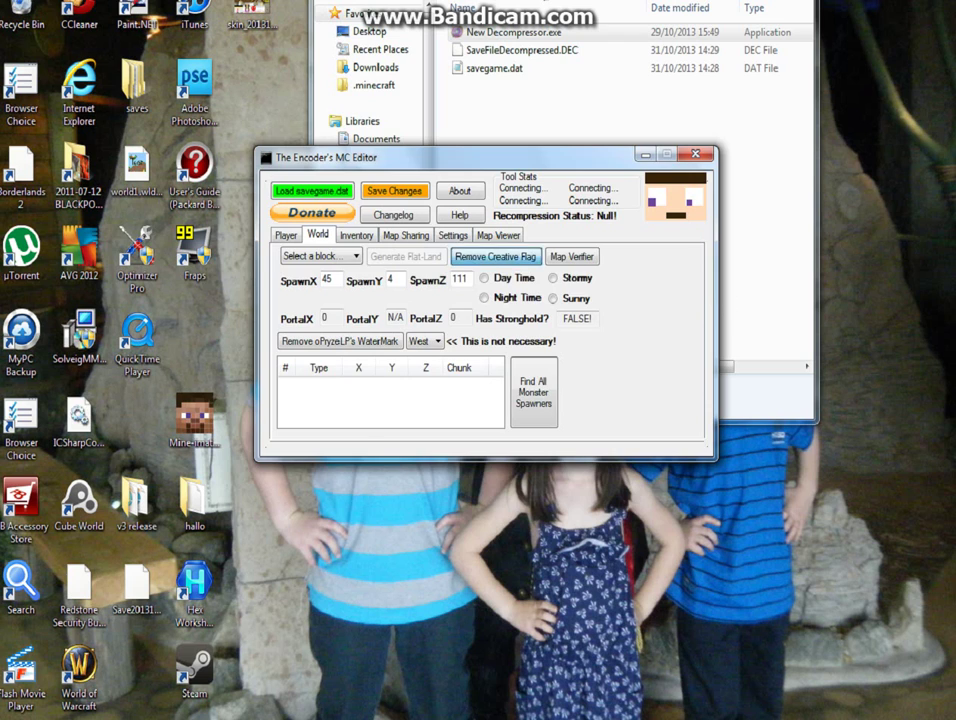
{"action": "left_click", "coordinate": [496, 256]}
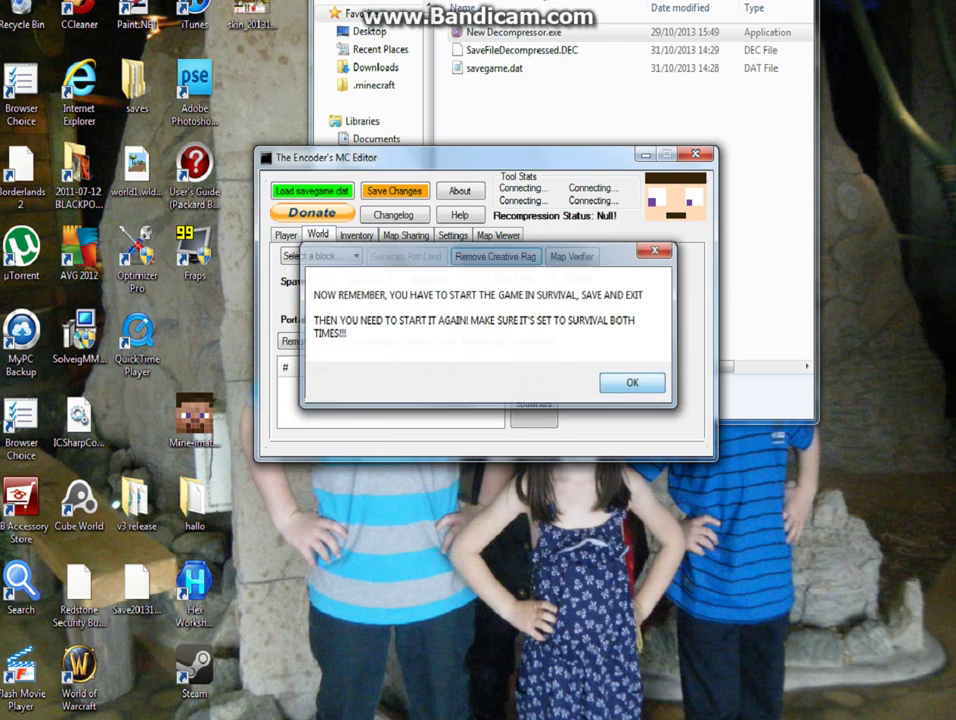
{"action": "key", "text": "Return"}
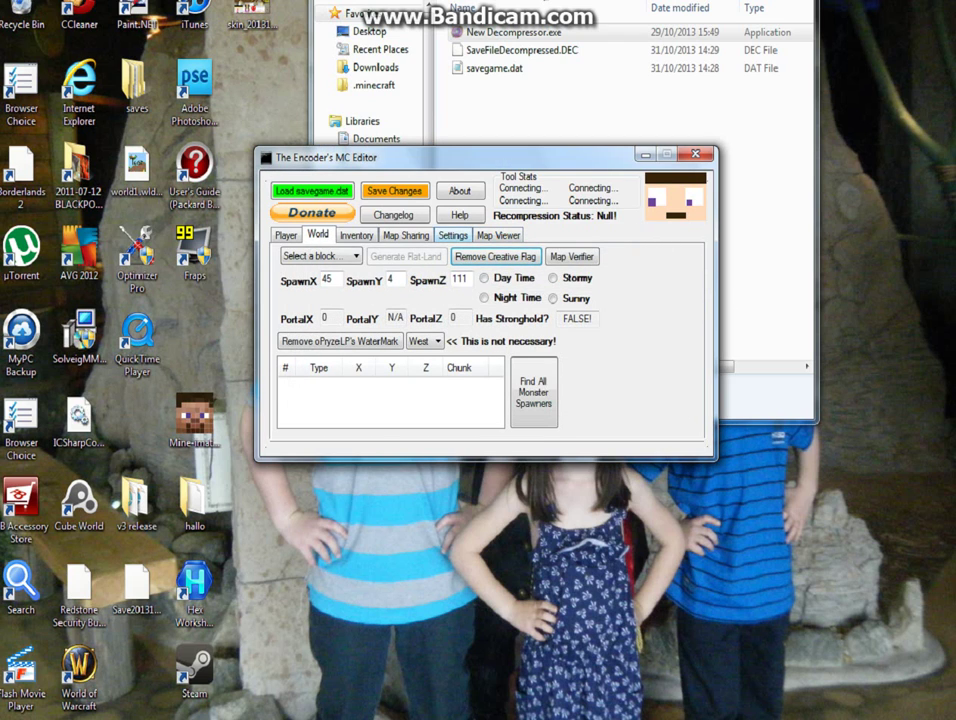
Enable automatic recompression on exit, save the changes and close the MC Editor, declining the donation request
{"action": "left_click", "coordinate": [453, 235]}
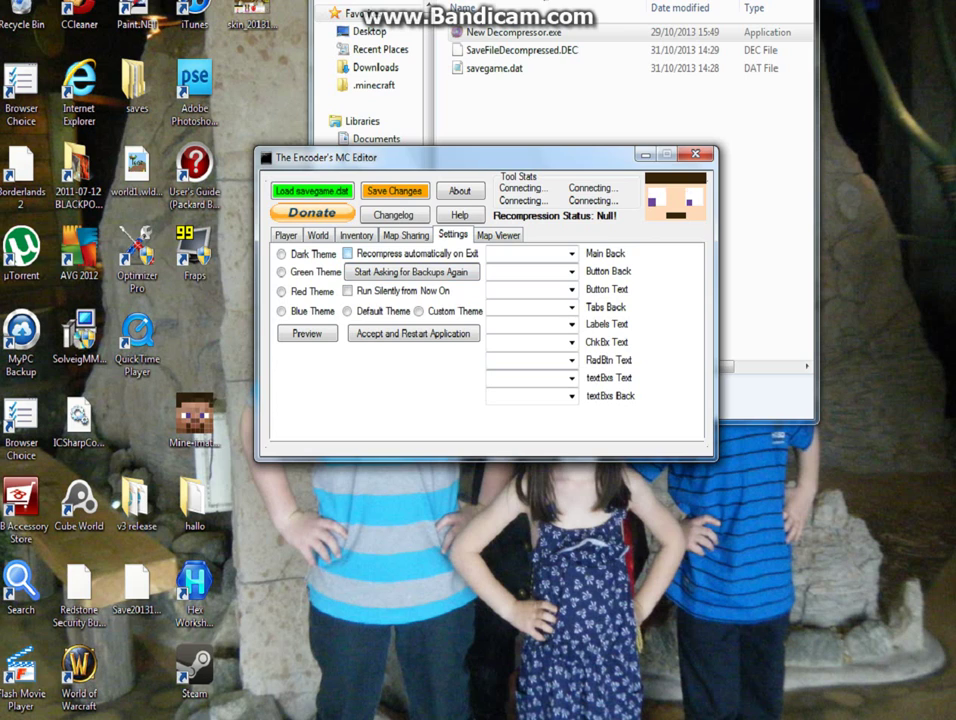
{"action": "left_click", "coordinate": [347, 253]}
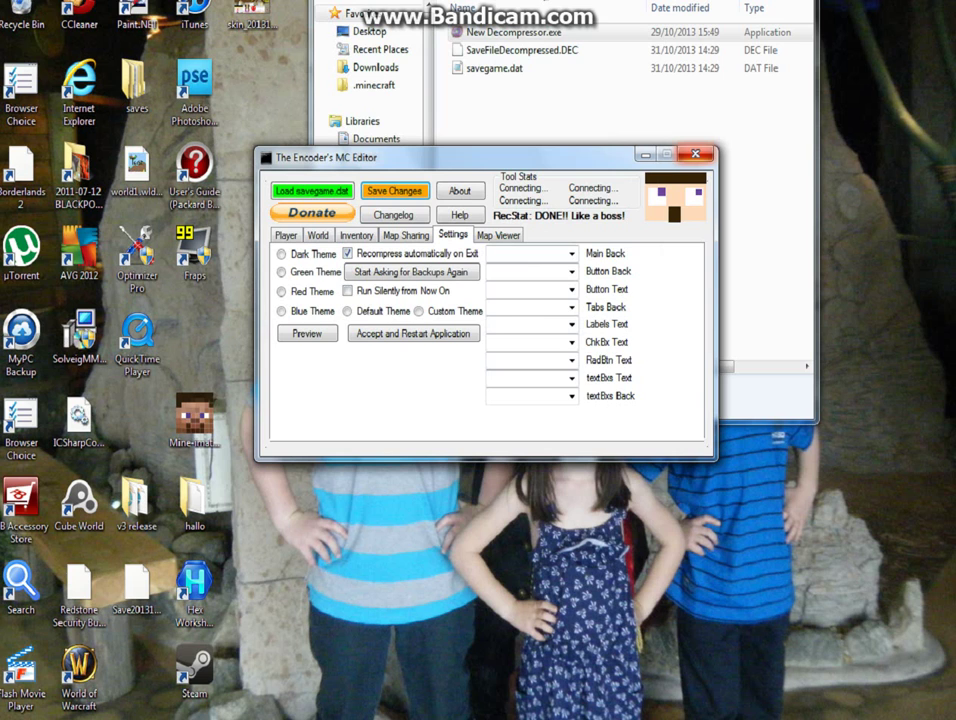
{"action": "left_click", "coordinate": [695, 153]}
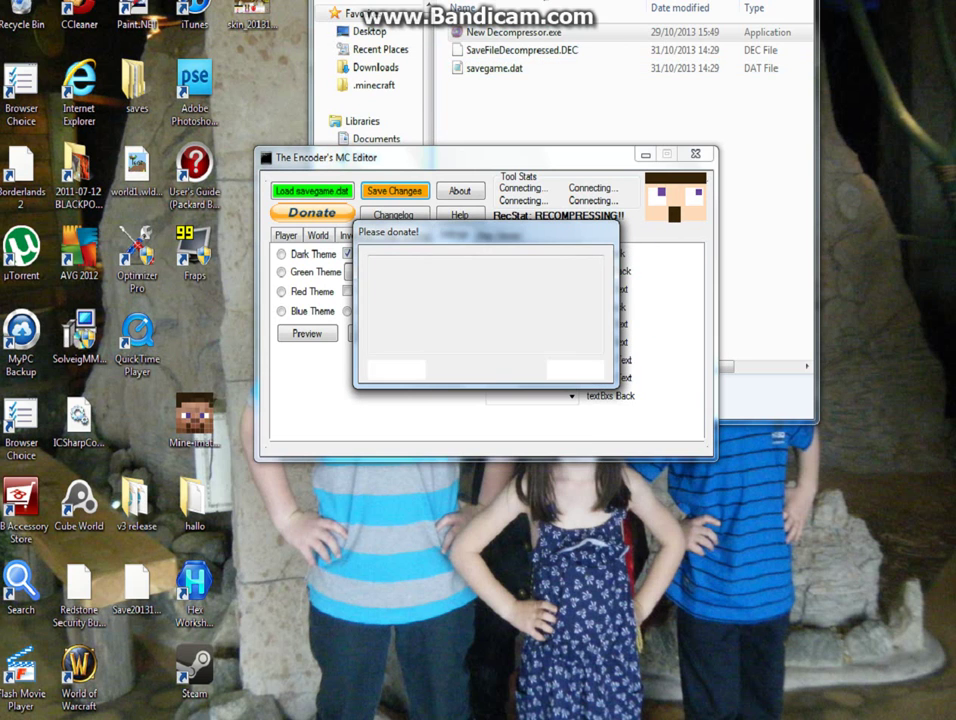
{"action": "left_click", "coordinate": [574, 370]}
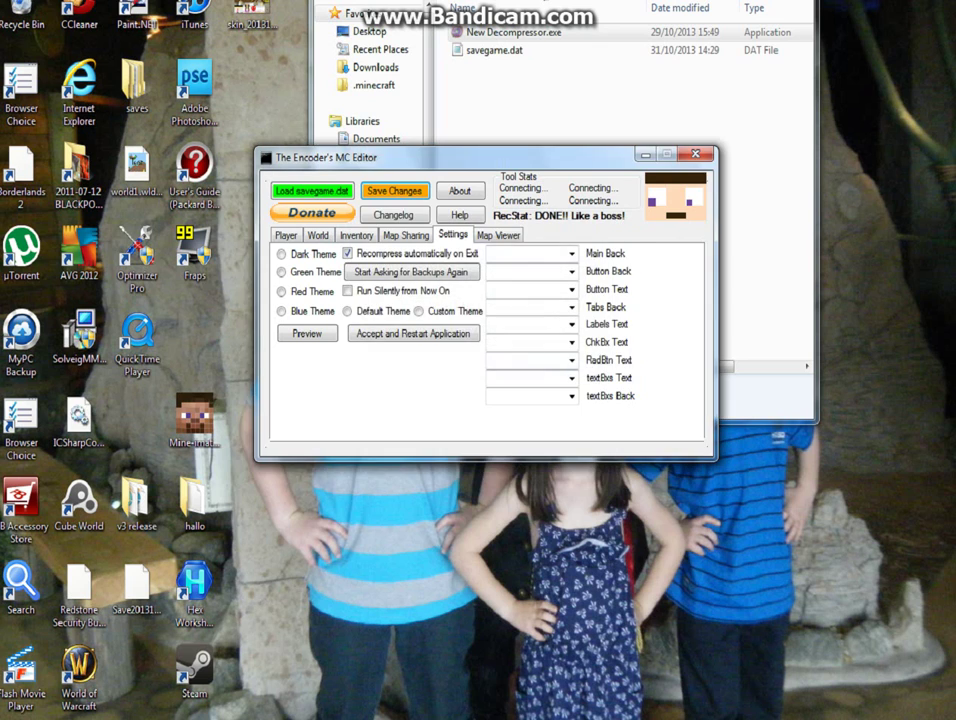
Move the edited savegame.dat to the desktop, and in Horizon replace the 1qwwer package's savegame.dat with it
{"action": "left_click_drag", "start_coordinate": [494, 50], "coordinate": [599, 505]}
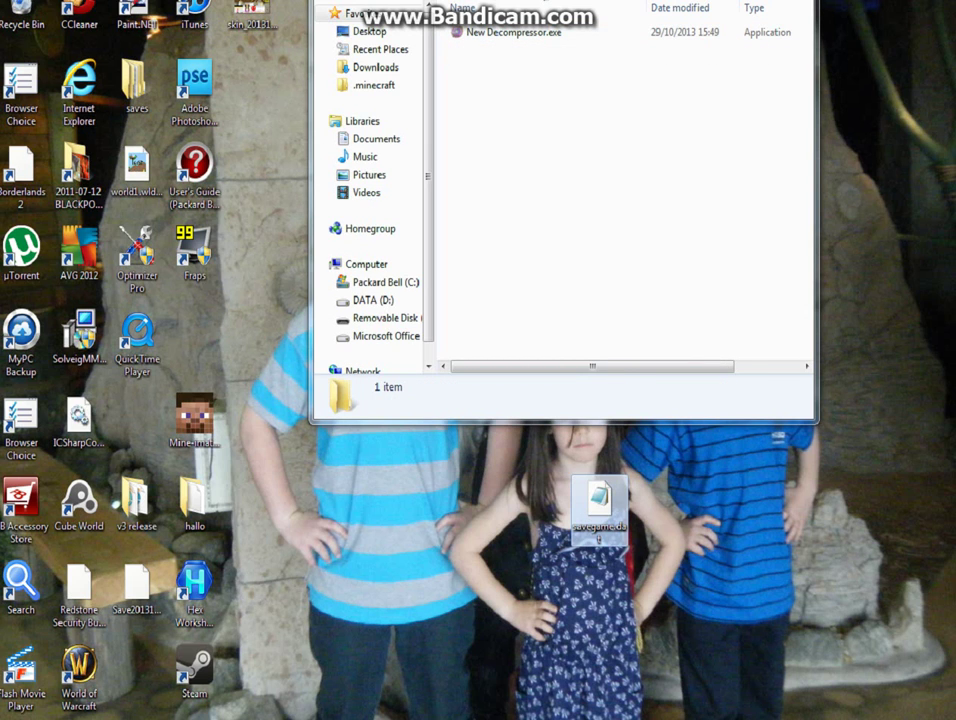
{"action": "key", "text": "alt+F4"}
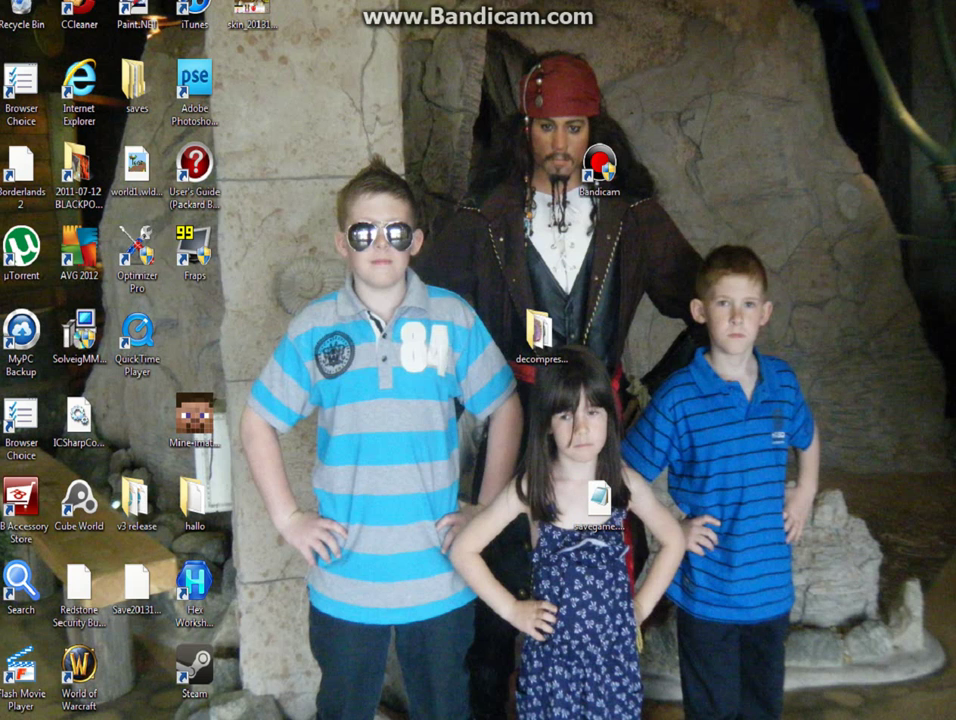
{"action": "key", "text": "alt+Tab"}
{"action": "left_click", "coordinate": [440, 297]}
{"action": "right_click", "coordinate": [418, 297]}
{"action": "left_click", "coordinate": [459, 348]}
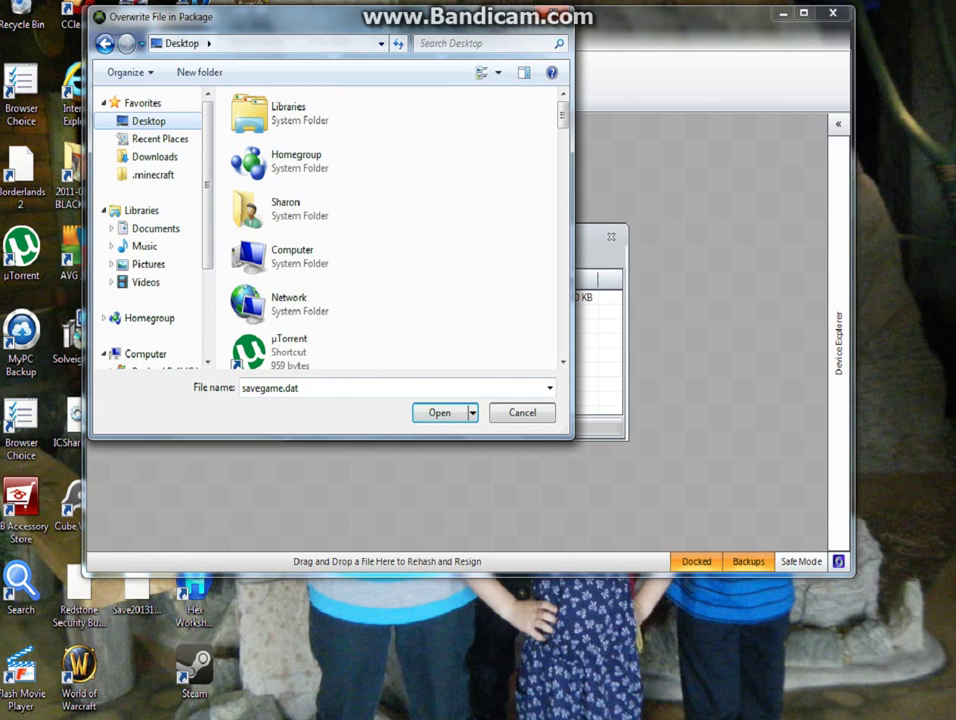
{"action": "scroll", "coordinate": [400, 110], "scroll_direction": "down", "scroll_amount": 8}
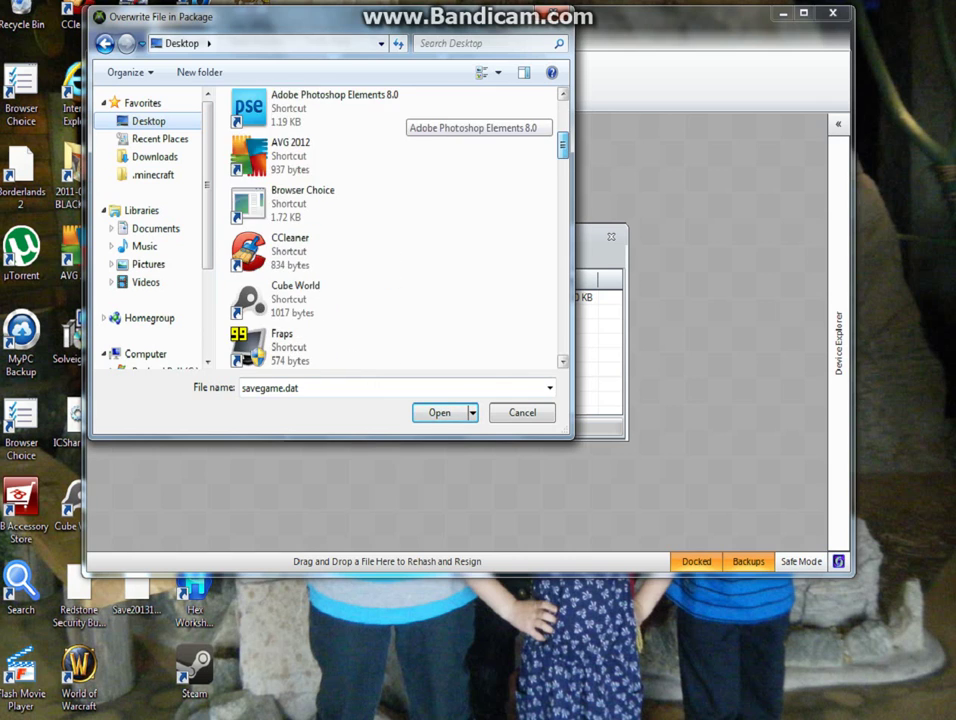
{"action": "scroll", "coordinate": [400, 110], "scroll_direction": "down", "scroll_amount": 10}
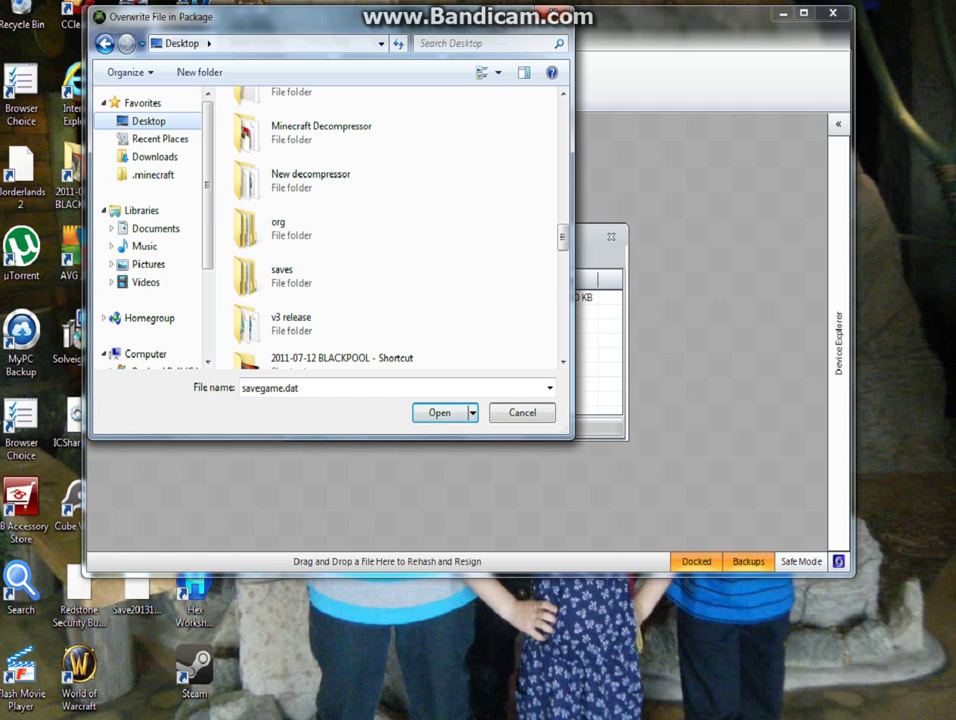
{"action": "scroll", "coordinate": [400, 230], "scroll_direction": "down", "scroll_amount": 5}
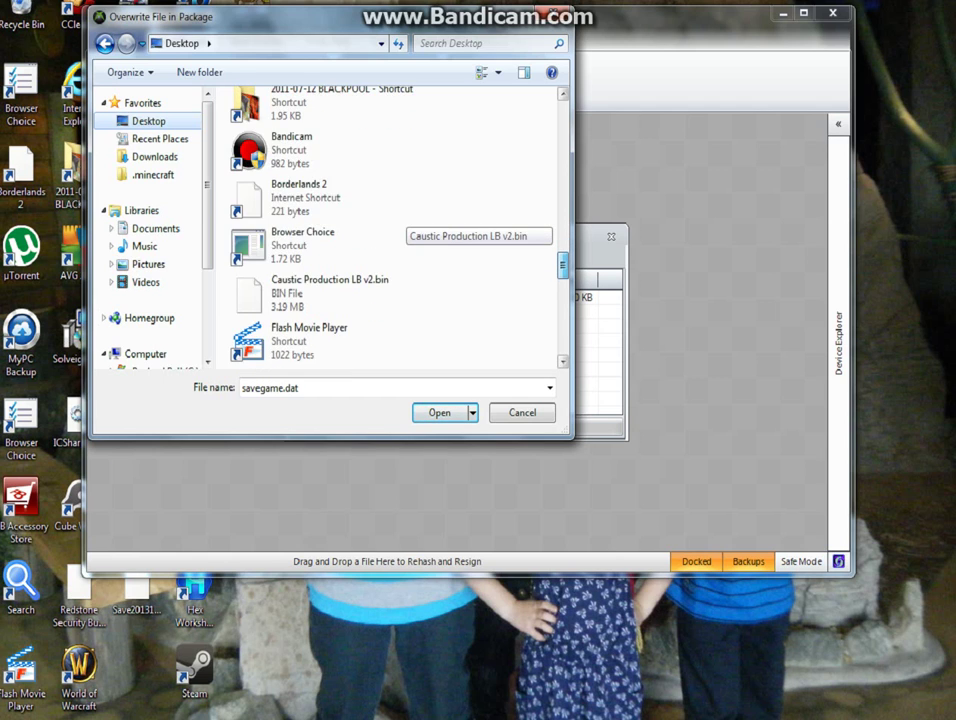
{"action": "scroll", "coordinate": [400, 230], "scroll_direction": "down", "scroll_amount": 5}
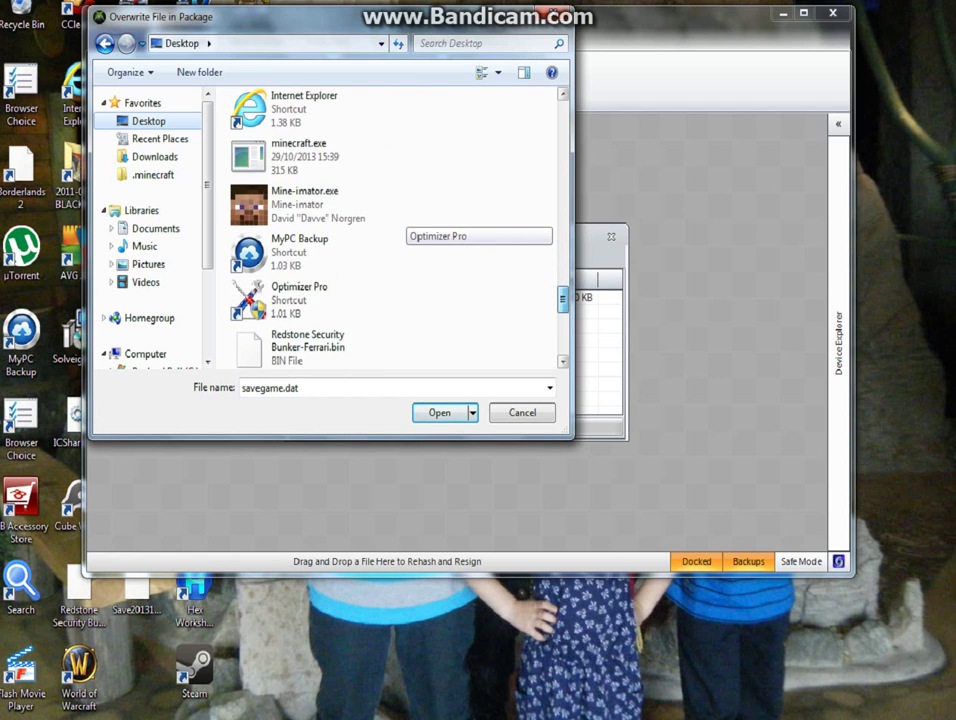
{"action": "left_click_drag", "start_coordinate": [563, 305], "coordinate": [563, 314]}
{"action": "double_click", "coordinate": [322, 303]}
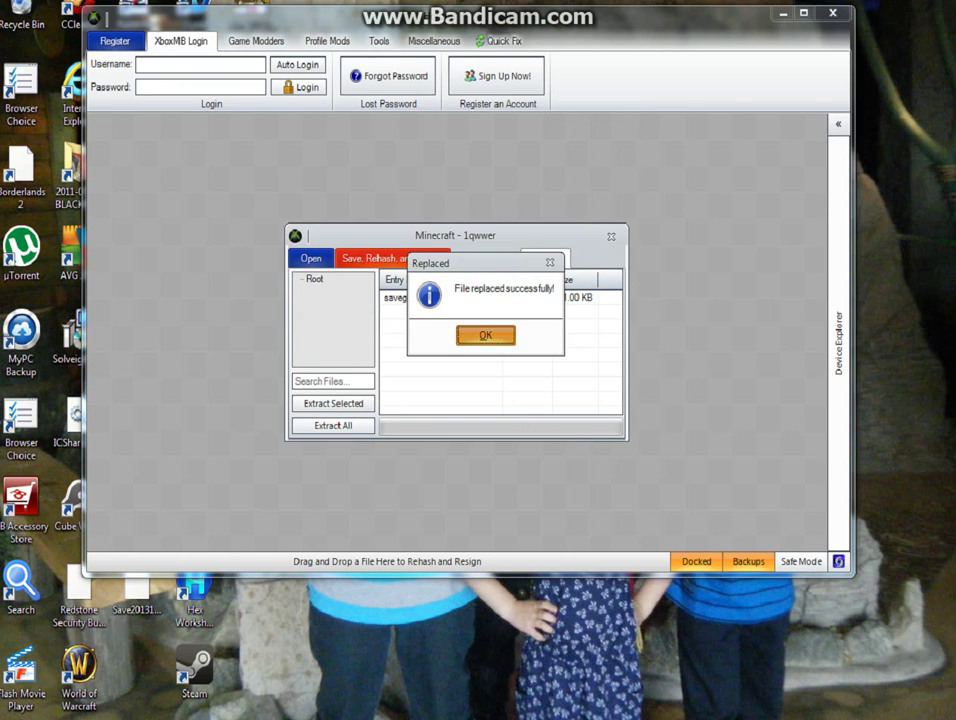
{"action": "left_click", "coordinate": [485, 335]}
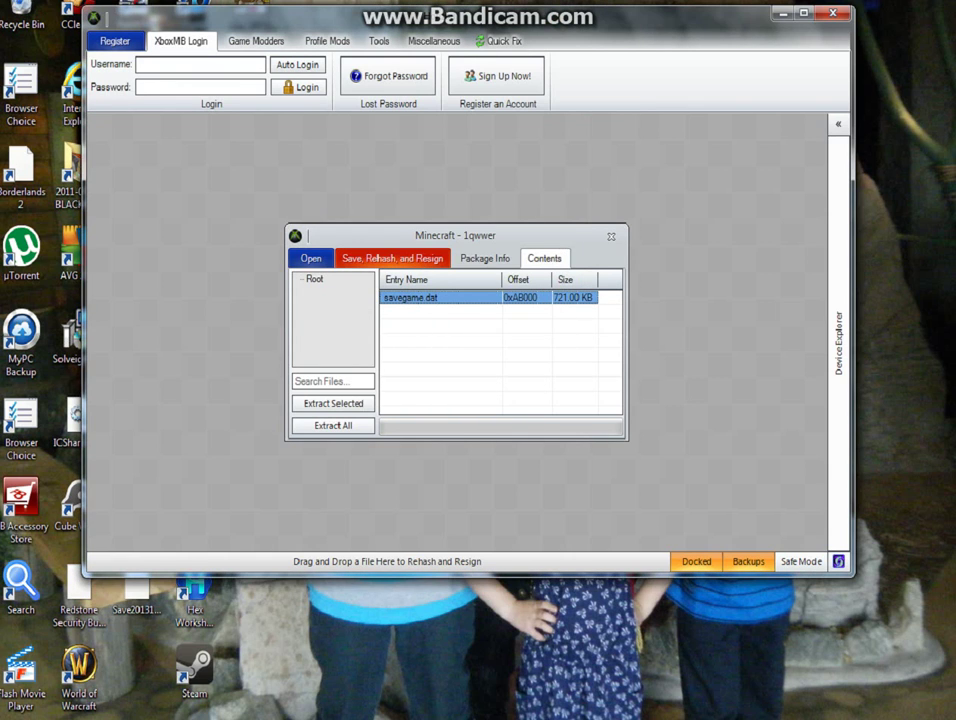
Save, rehash and resign the 1qwwer package to the flash drive, and display its package info
{"action": "left_click", "coordinate": [392, 258]}
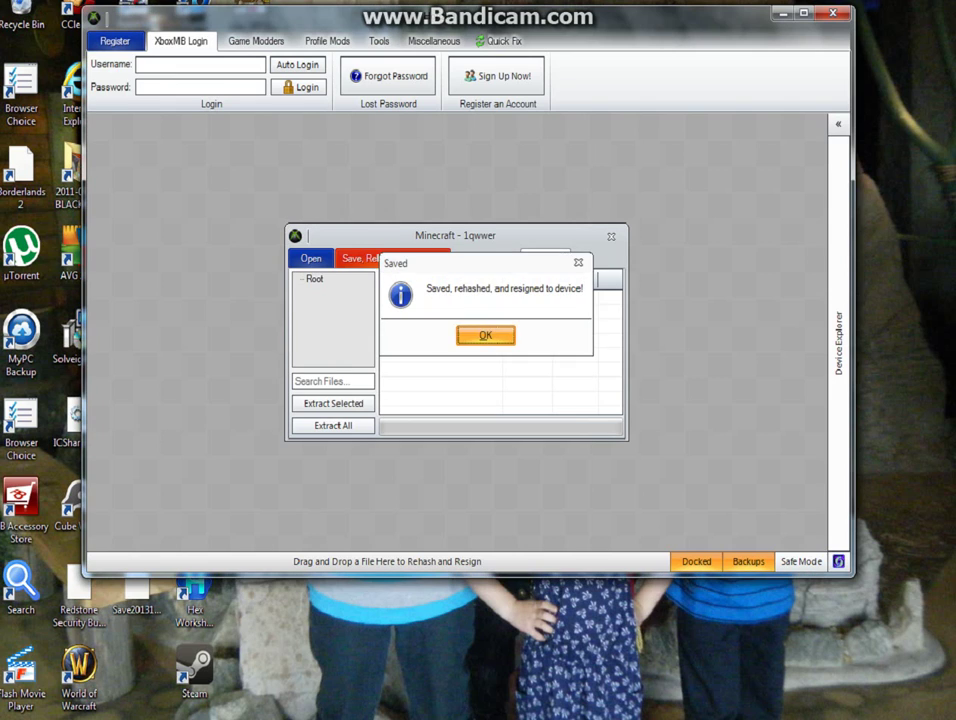
{"action": "key", "text": "Return"}
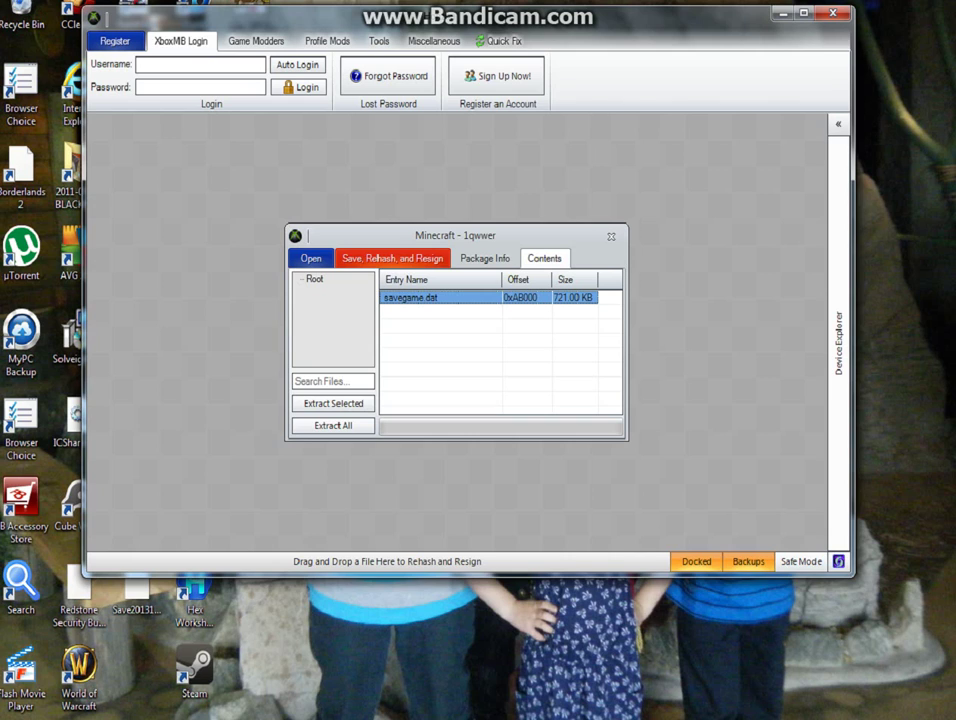
{"action": "left_click", "coordinate": [484, 258]}
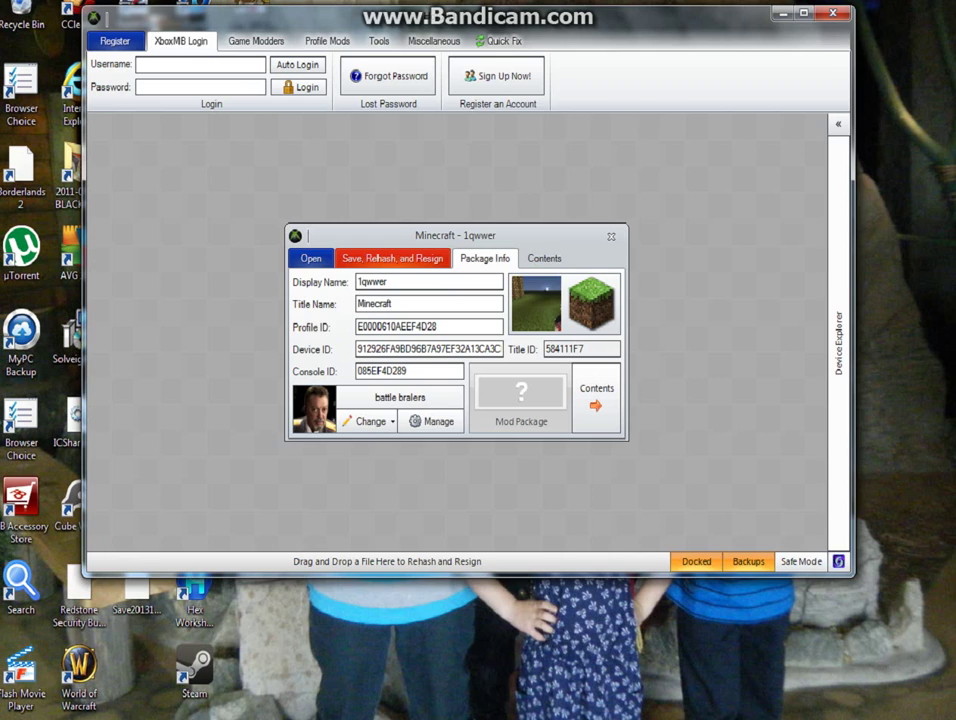